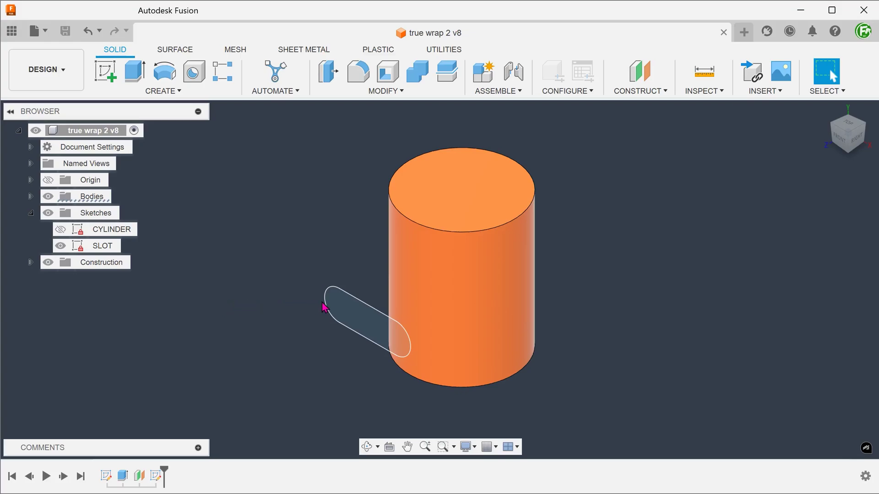
Extrude the slot profile 10 mm, starting from the cylinder's curved face and joined to it
left_click(357, 317)
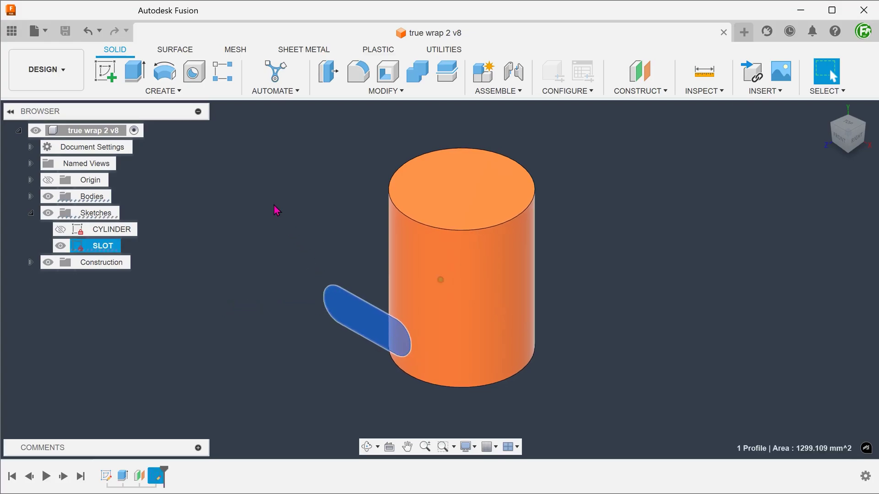
key("e")
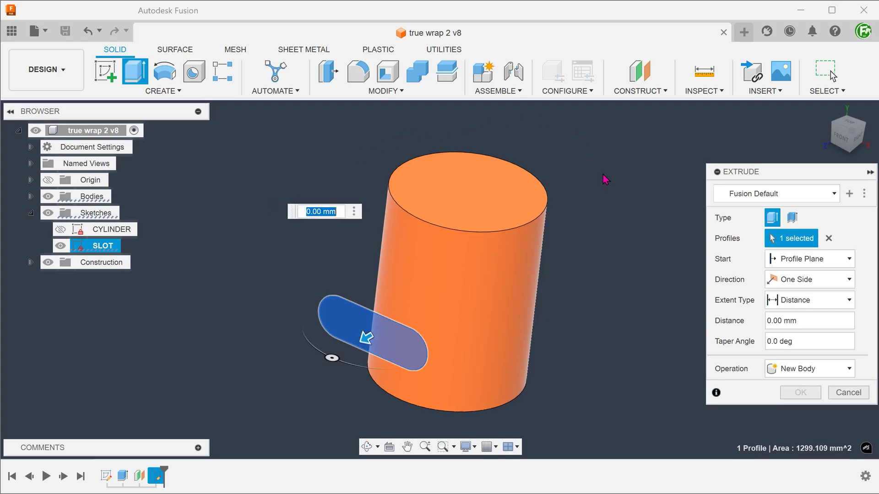
left_click(809, 259)
left_click(790, 302)
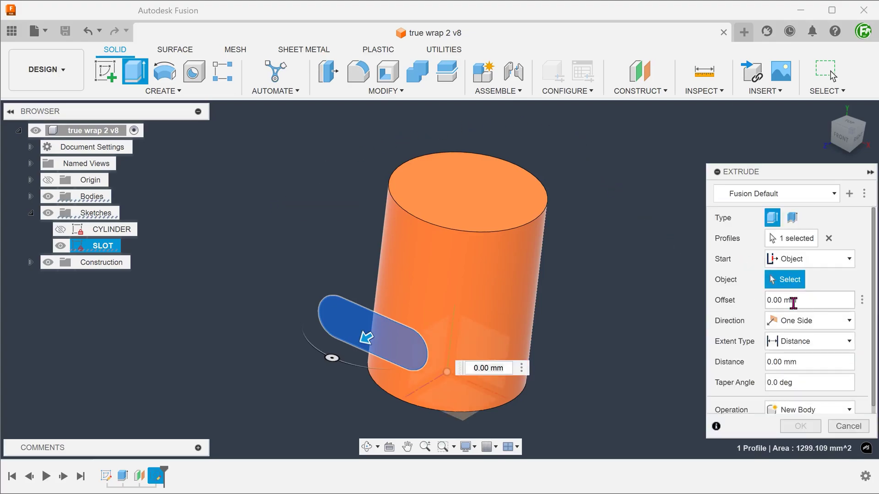
left_click(501, 295)
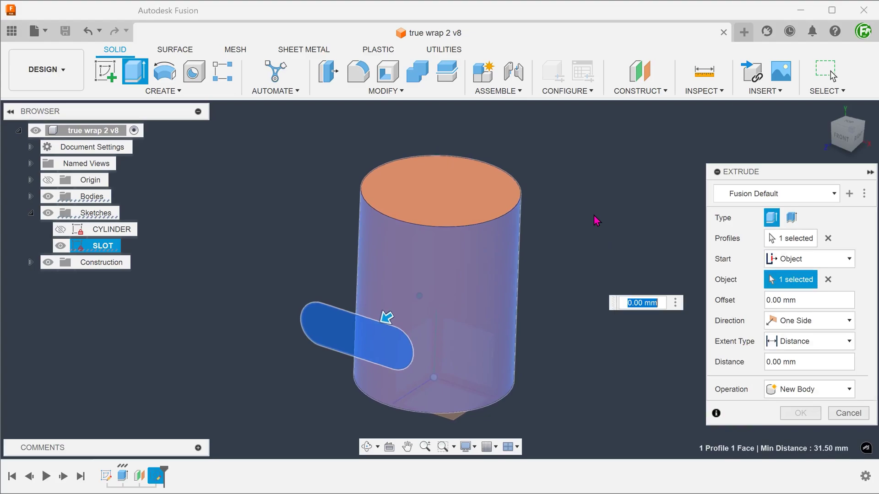
type("10")
key("Return")
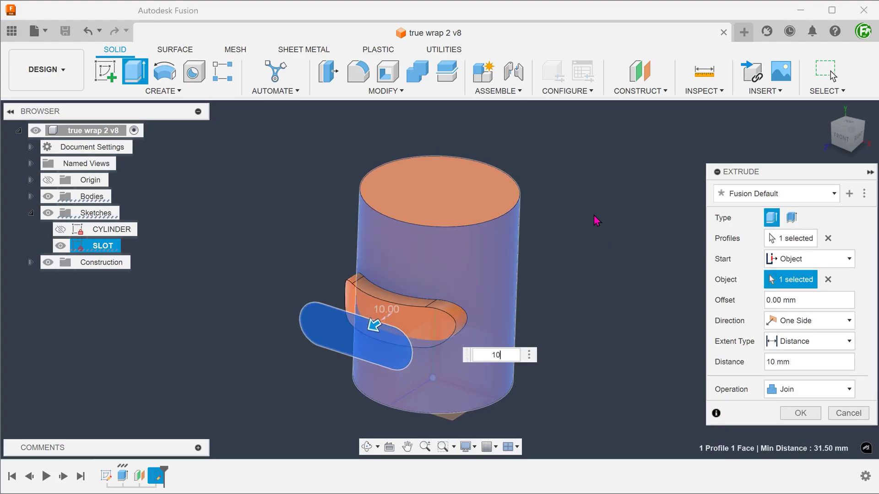
left_click(797, 414)
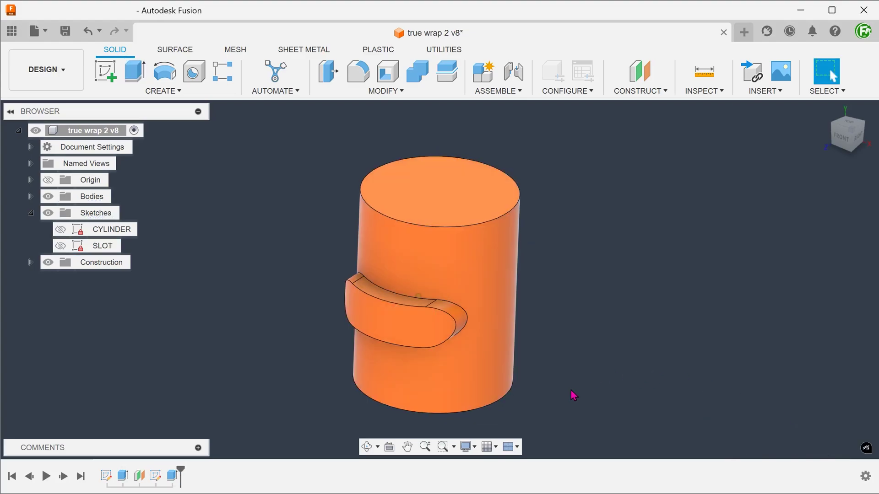
left_click_drag(577, 395, 262, 405, "shift")
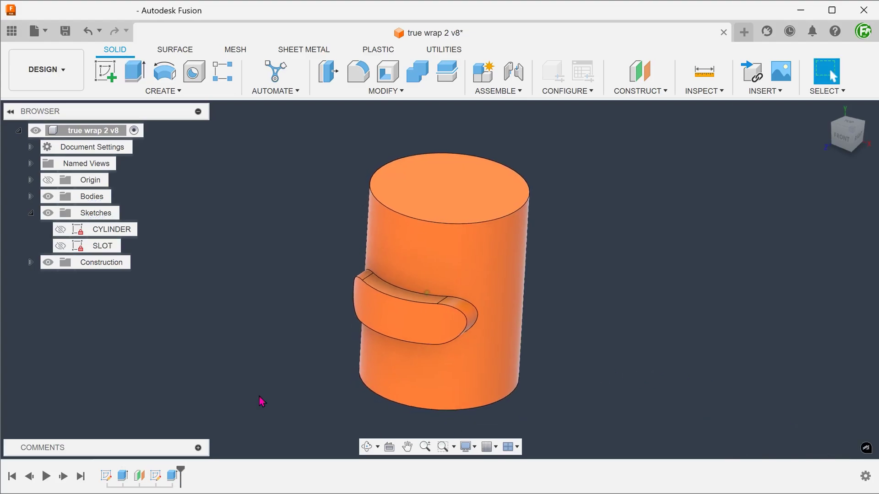
Toggle the slot sketch and orbit to inspect the boss from several angles
left_click(61, 246)
middle_click_drag(248, 236, 246, 157, "shift")
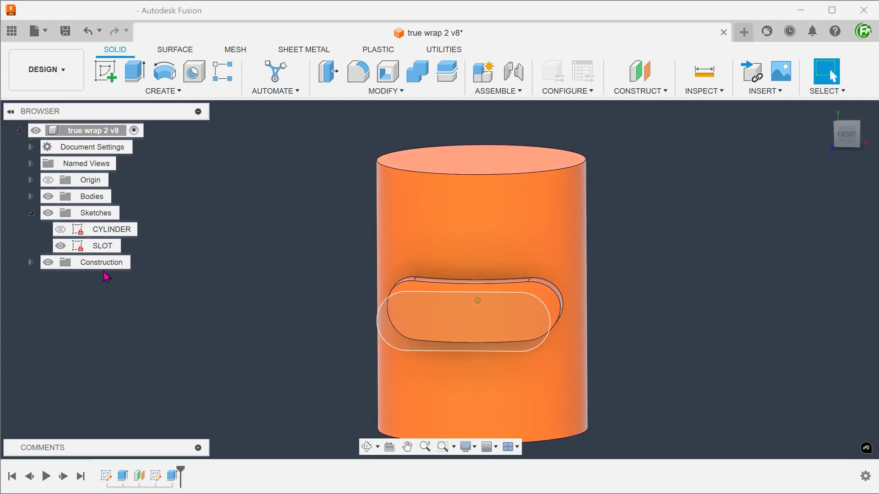
left_click(61, 246)
mouse_move(241, 222)
middle_mouse_down("shift")
mouse_move(265, 358)
mouse_move(336, 345)
middle_mouse_up("shift")
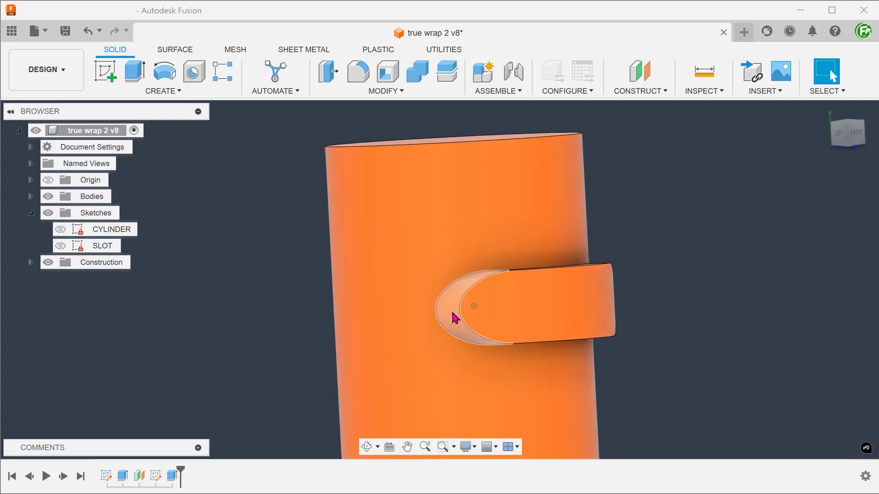
mouse_move(336, 345)
middle_mouse_down("shift")
mouse_move(201, 309)
mouse_move(424, 323)
mouse_move(425, 315)
middle_mouse_up("shift")
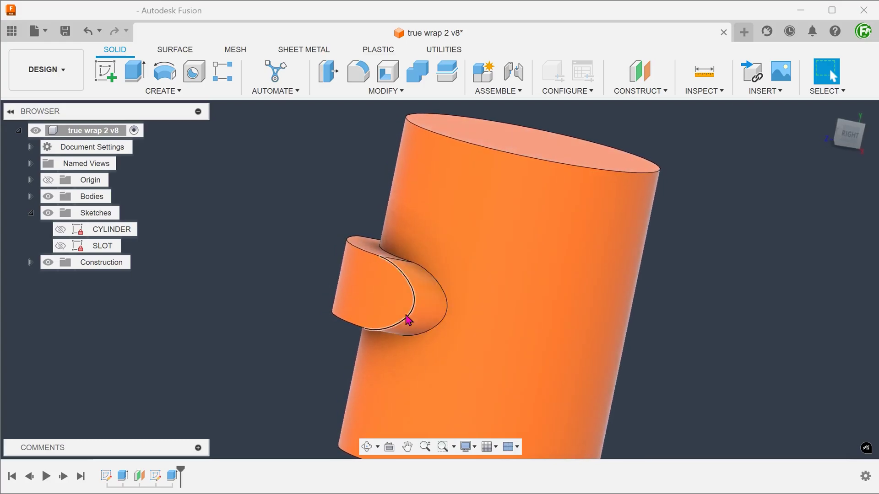
scroll(227, 261, "down", 2)
middle_click_drag(226, 261, 396, 107, "shift")
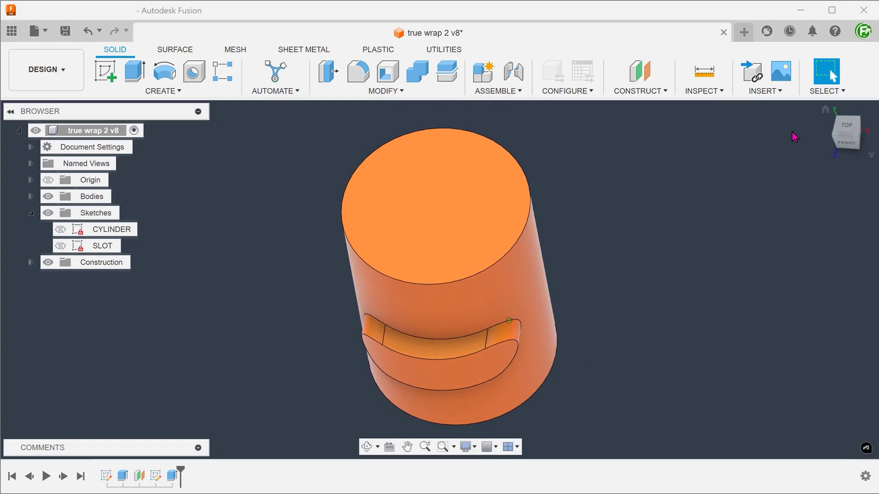
View the cylinder from the top, then roll the timeline back before the slot extrusion
left_click(846, 124)
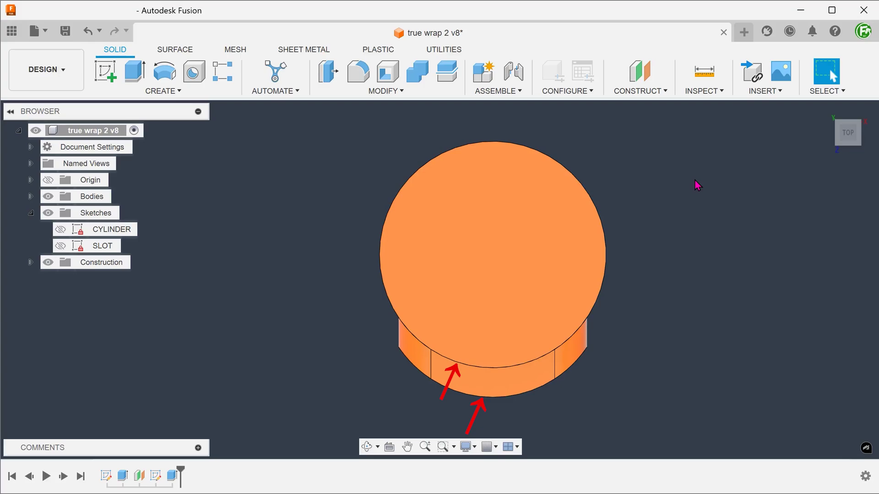
middle_click_drag(697, 186, 591, 342, "shift")
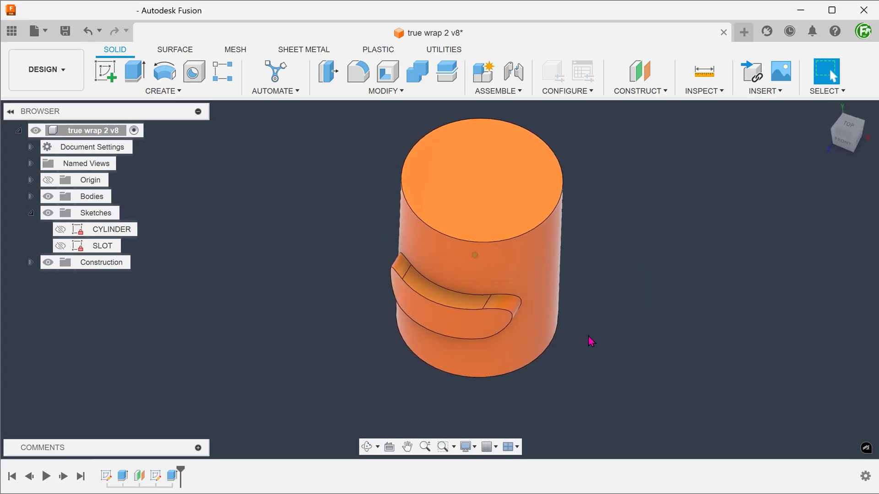
left_click_drag(181, 475, 164, 475)
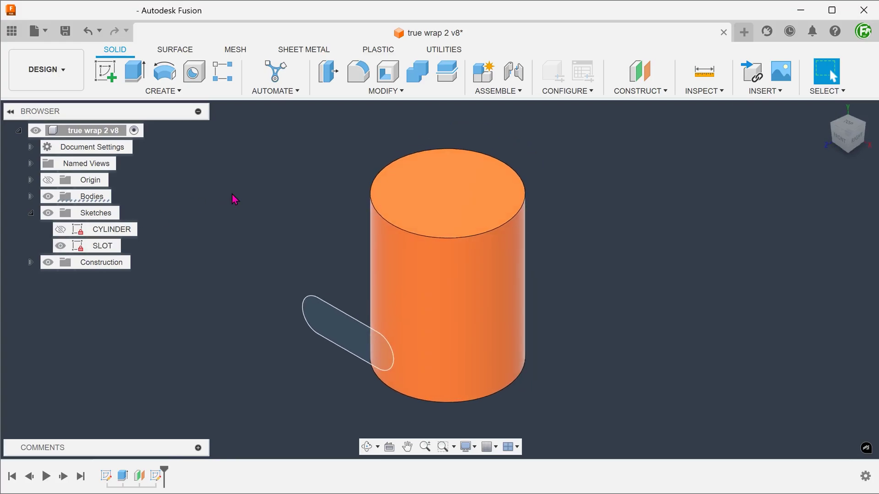
Emboss the SLOT profile onto the cylinder's curved face with a 10 mm depth
left_click(164, 91)
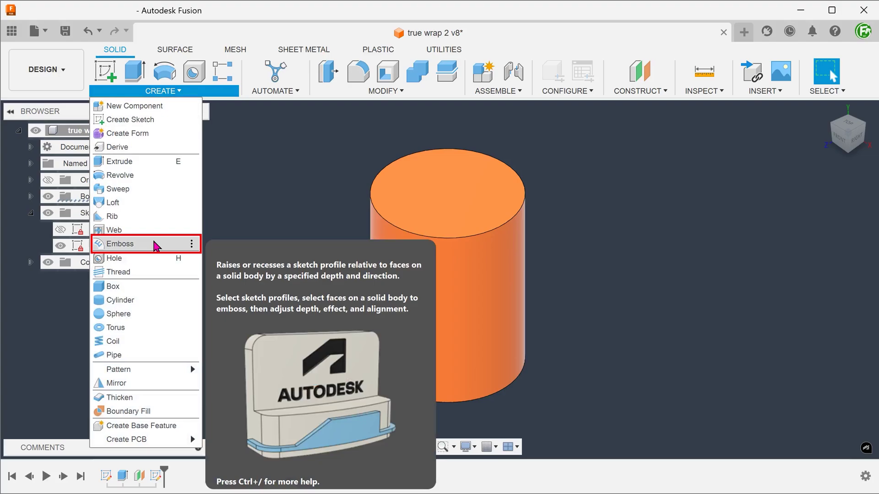
left_click(155, 246)
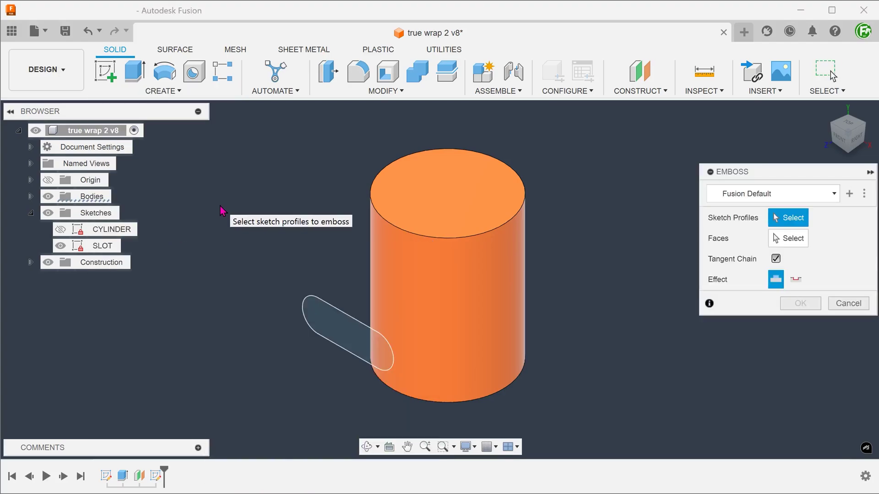
left_click(317, 310)
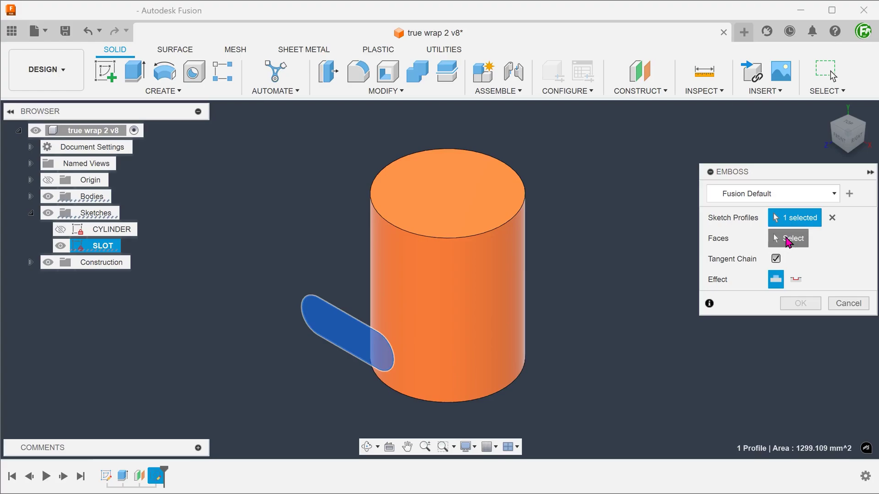
left_click(788, 238)
left_click(412, 254)
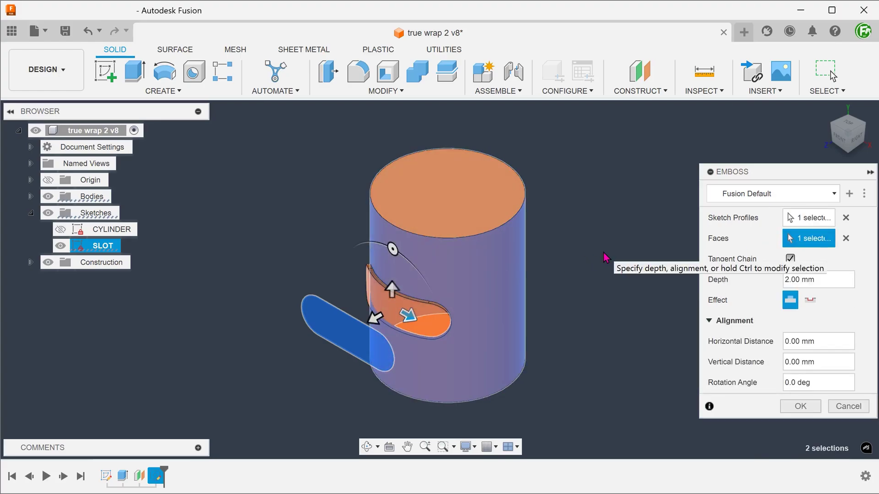
double_click(799, 280)
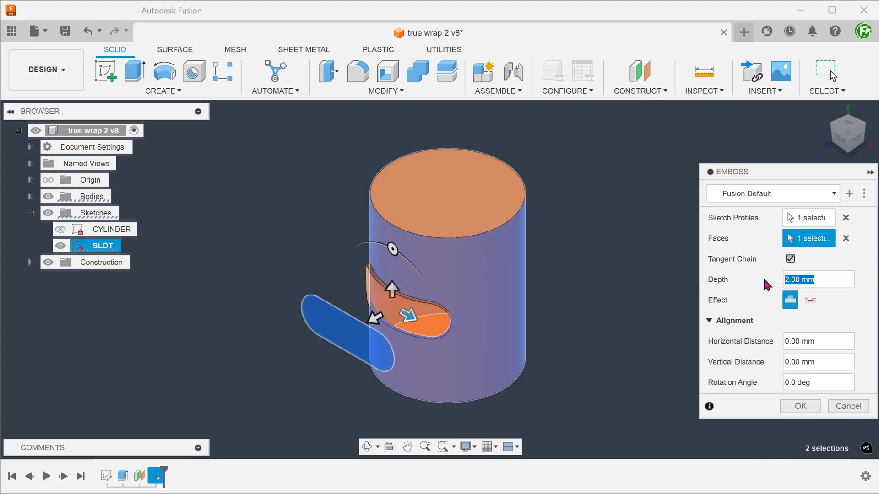
type("10")
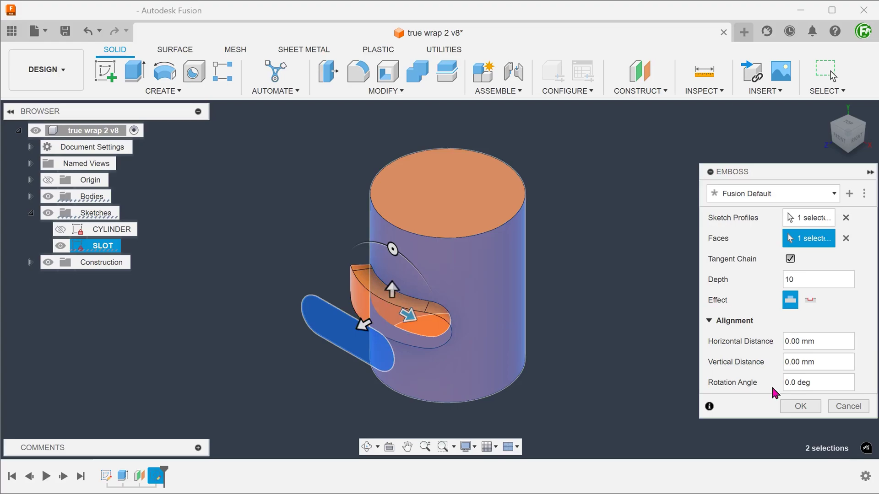
left_click(797, 406)
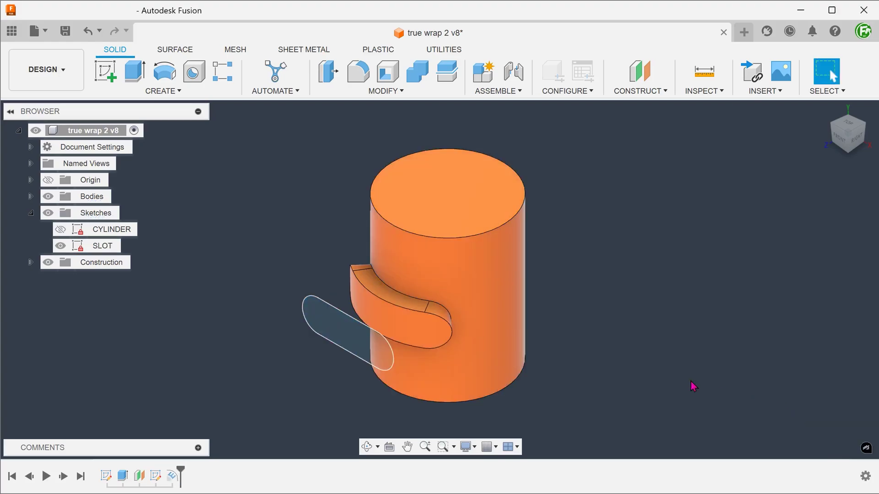
scroll(693, 387, "up", 1)
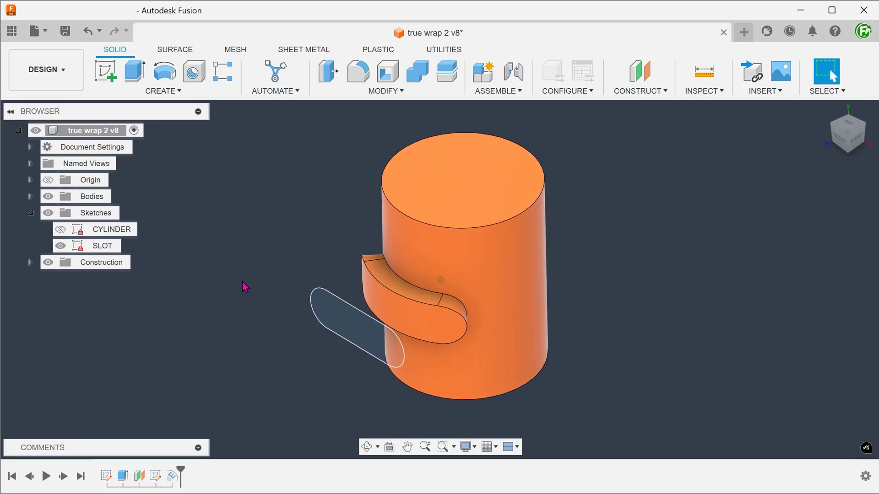
Check the straight slot sketch line's 42 mm length
left_click_drag(243, 282, 348, 318, "shift")
left_click(348, 320)
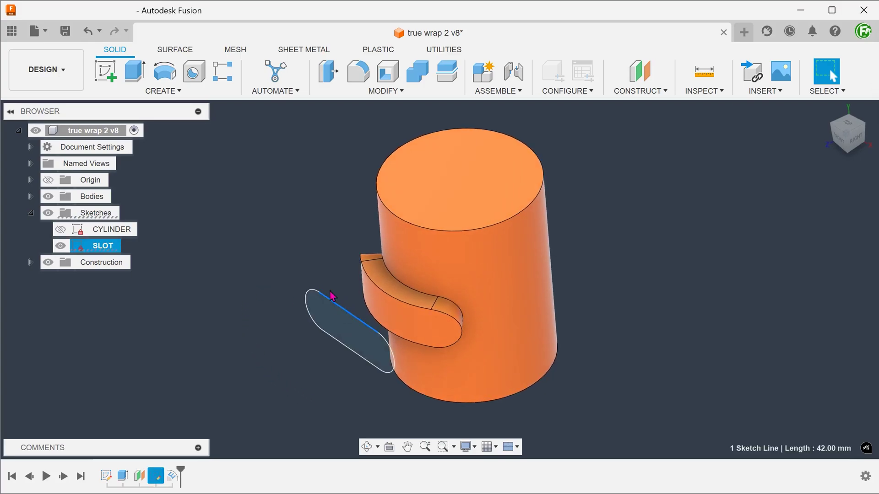
left_click(291, 181)
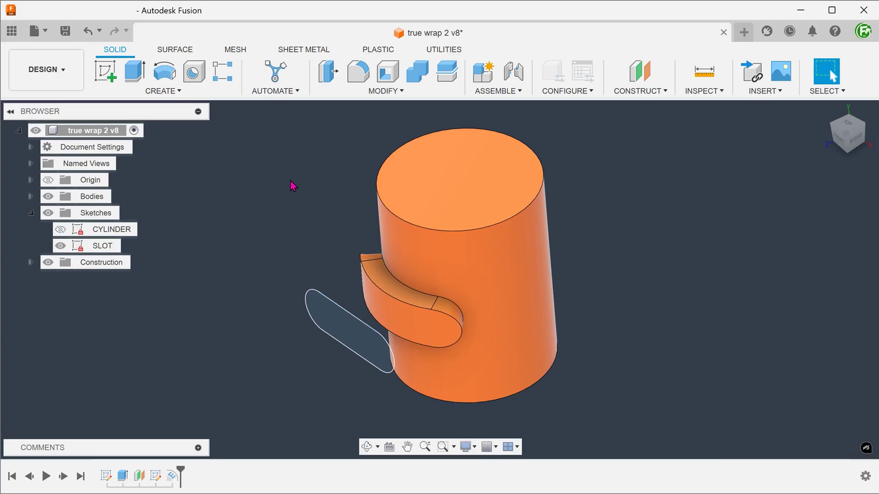
Measure the boss's curved edge, then hide the SLOT sketch and fit the view
middle_click_drag(290, 180, 273, 231, "shift")
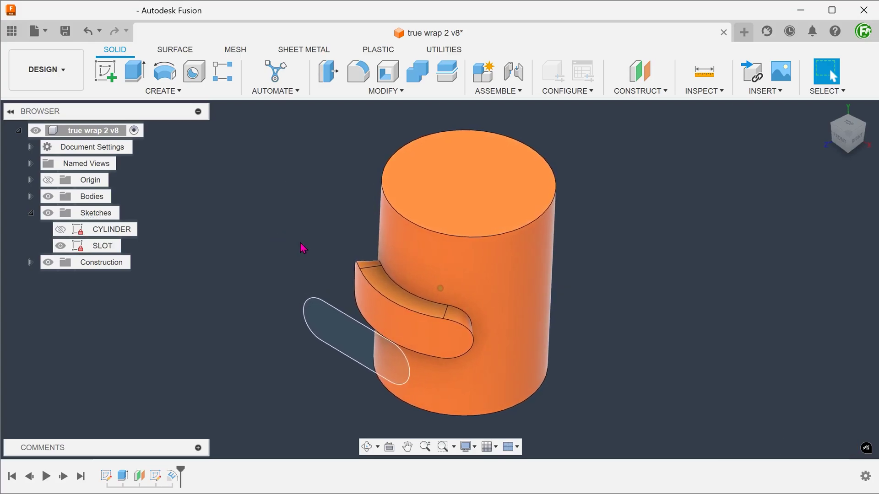
left_click(398, 291)
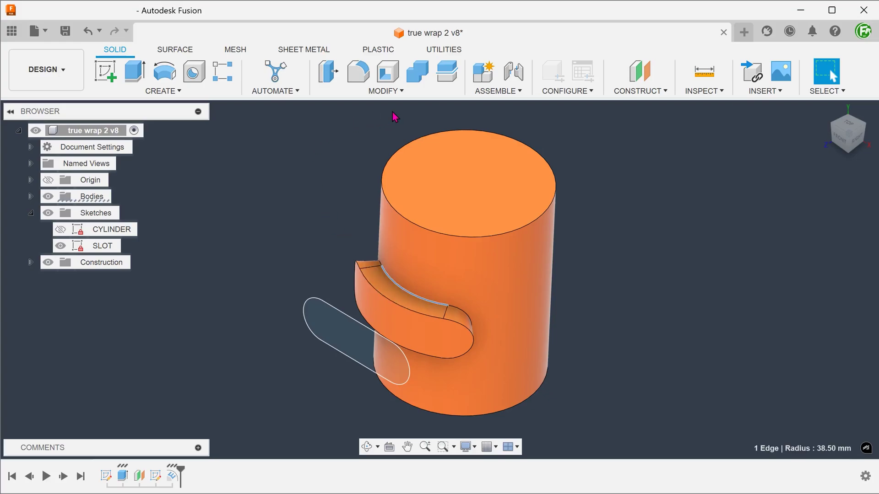
left_click(704, 91)
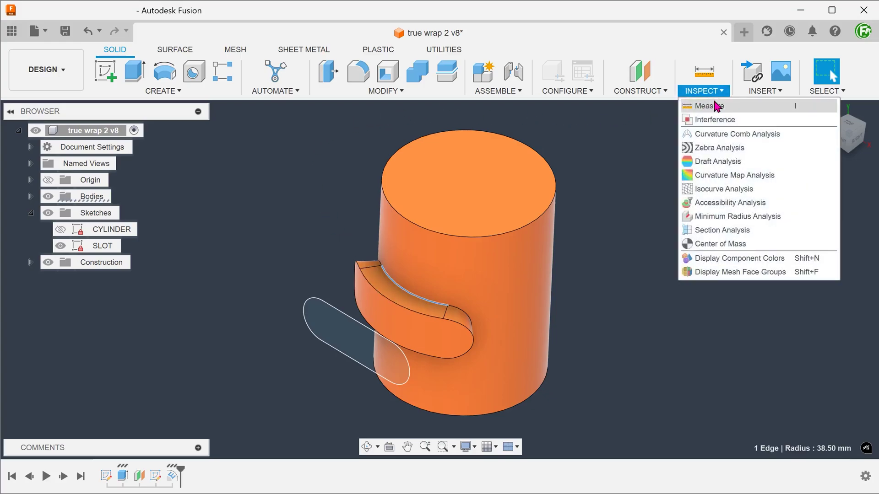
left_click(733, 109)
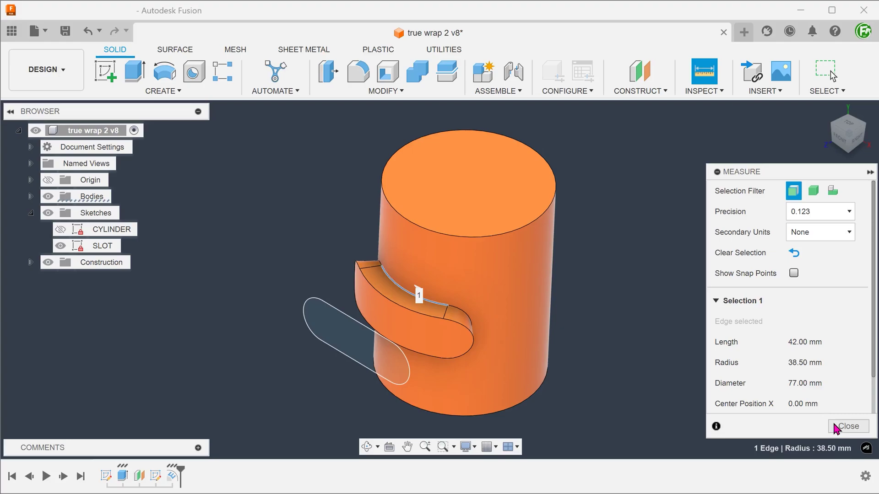
left_click(848, 425)
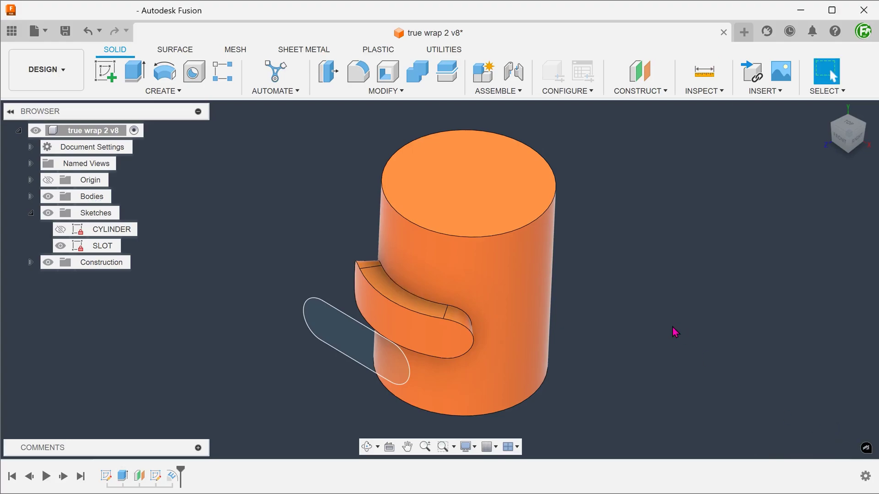
left_click(61, 246)
key("F6")
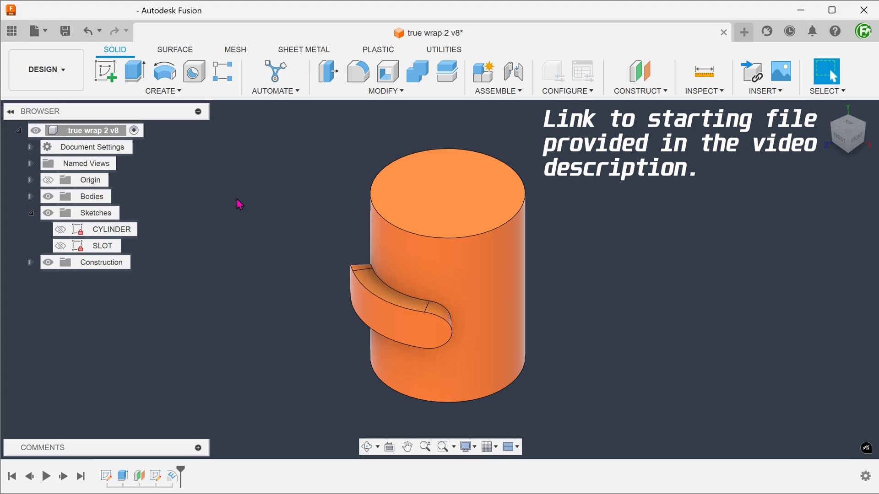
Inspect the slot boss's curved and straight edges, return to home view, and switch to Surface tools
middle_click_drag(237, 205, 272, 259, "shift")
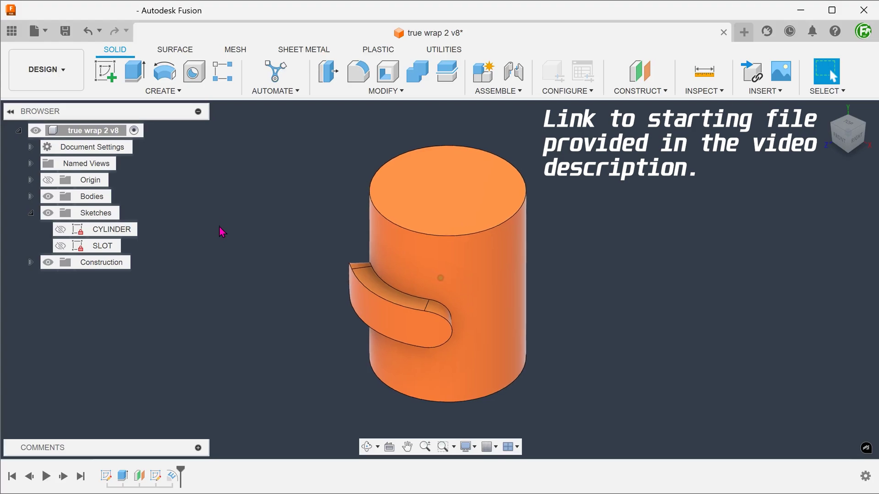
scroll(271, 260, "up", 1)
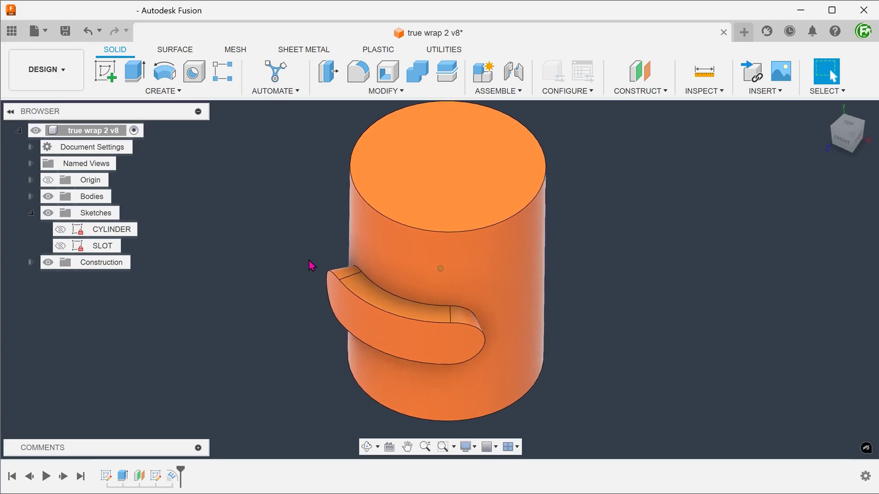
left_click(369, 285)
mouse_move(369, 285)
middle_mouse_down("shift")
mouse_move(453, 306)
mouse_move(288, 247)
middle_mouse_up("shift")
left_click(471, 309)
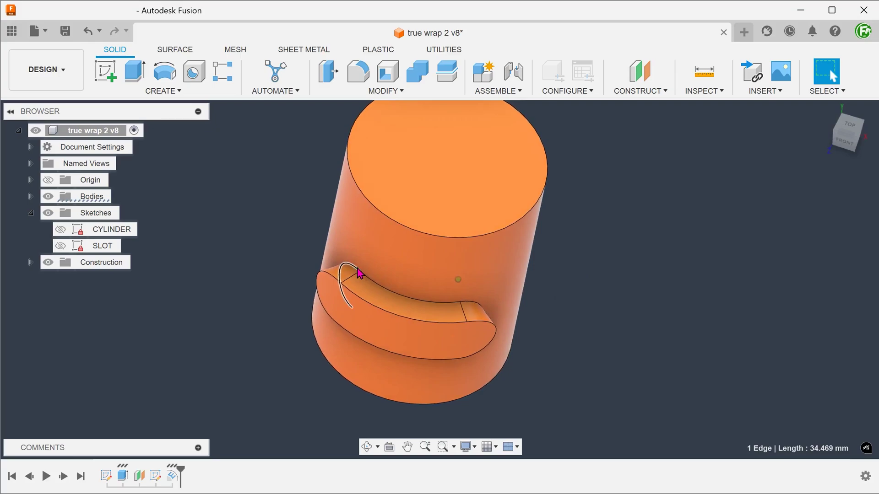
left_click(229, 218)
key("ctrl+shift+h")
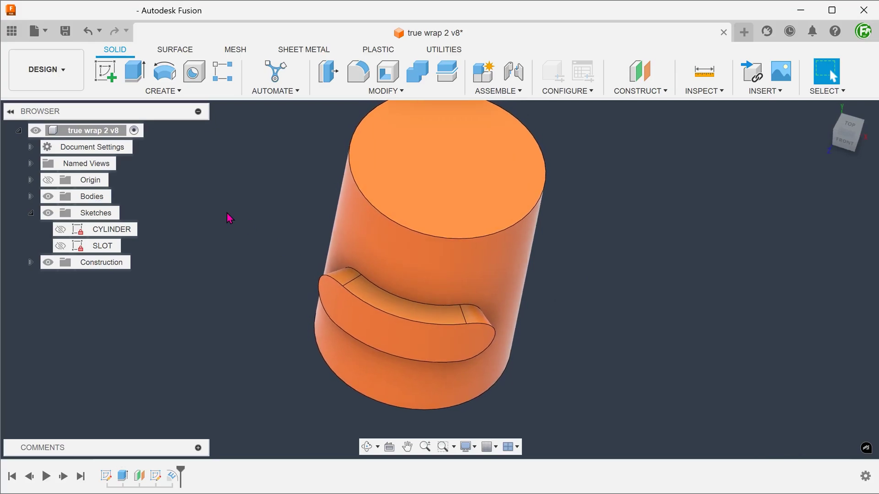
left_click(175, 50)
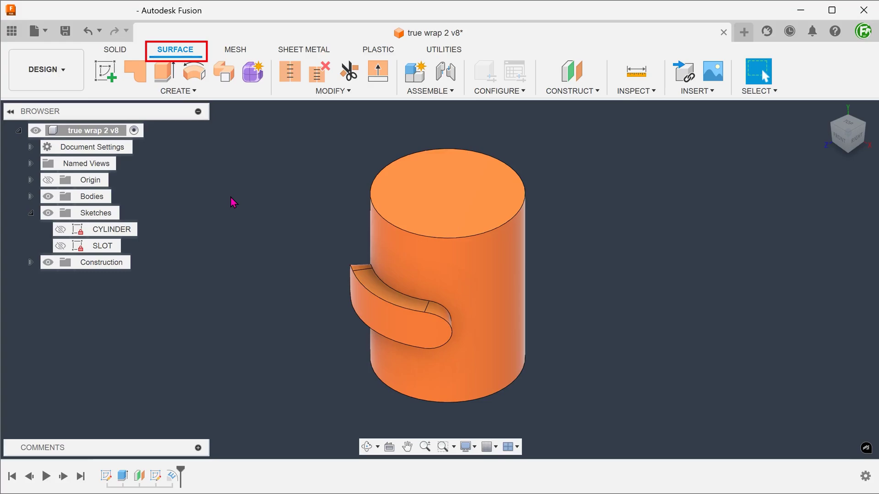
Select the boss's top, side, underside, end and outer curved faces, and delete all five
middle_click_drag(233, 231, 222, 280, "shift")
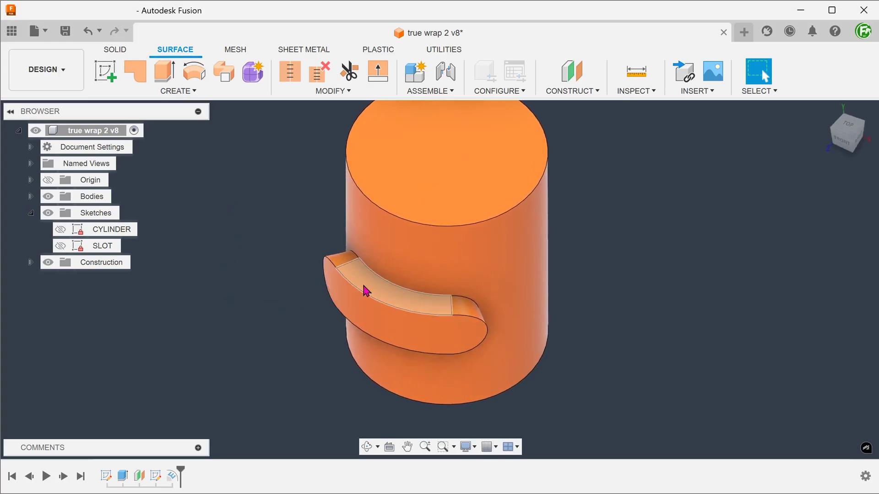
left_click(364, 291)
middle_click_drag(364, 291, 420, 317, "shift")
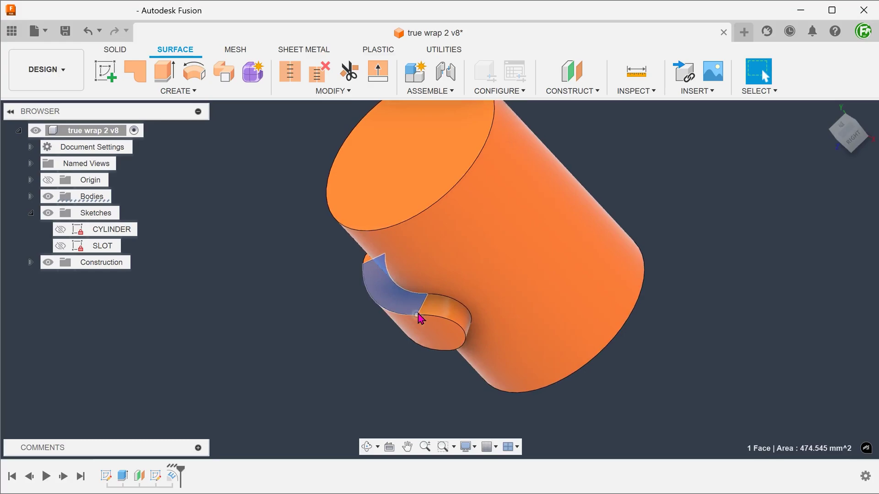
left_click(420, 318, "ctrl")
middle_click_drag(284, 323, 362, 320, "shift")
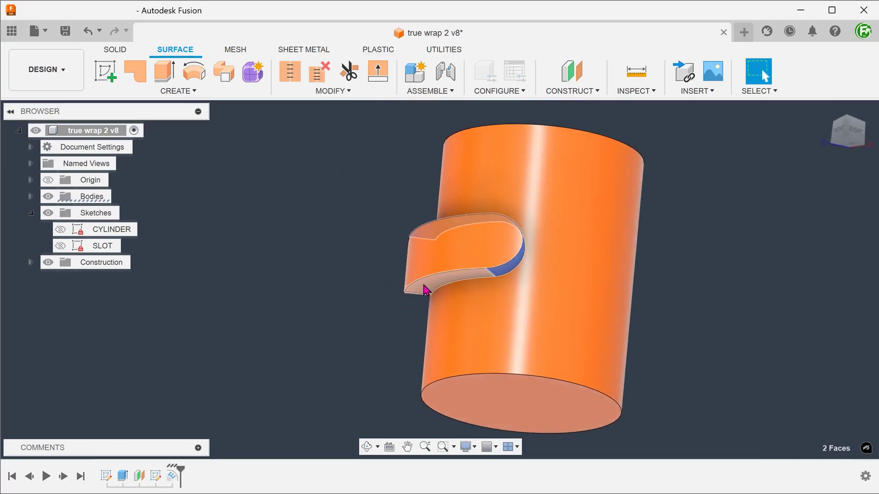
left_click(410, 291, "ctrl")
middle_click_drag(306, 299, 351, 286, "shift")
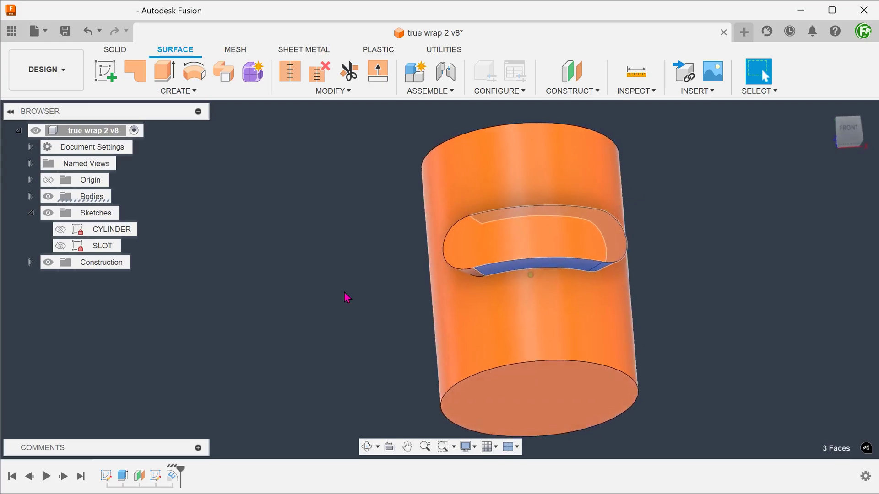
left_click(479, 251, "ctrl")
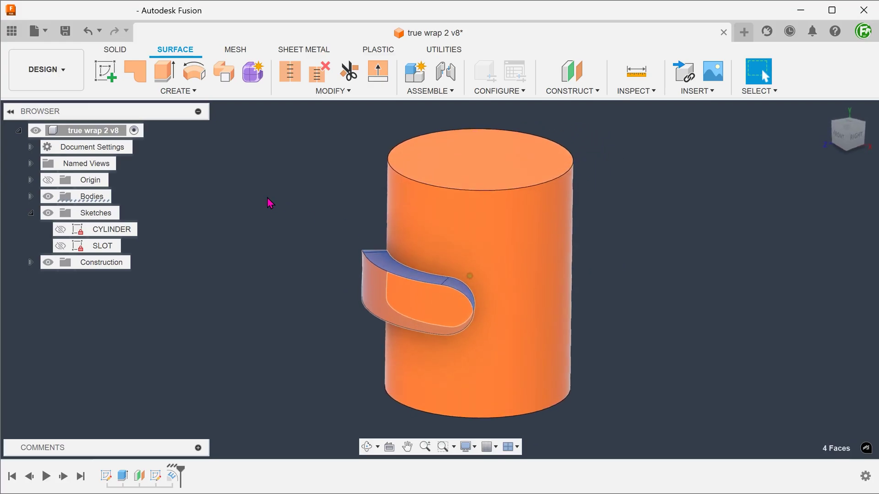
left_click(371, 309, "ctrl")
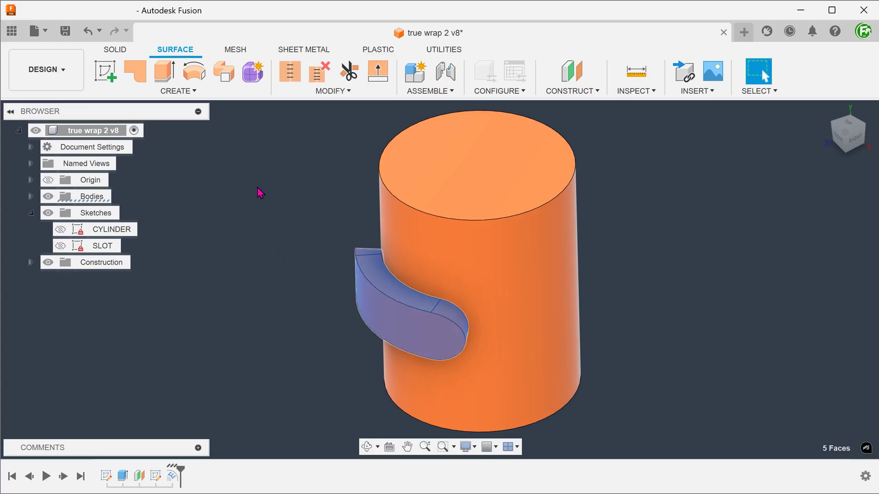
key("Delete")
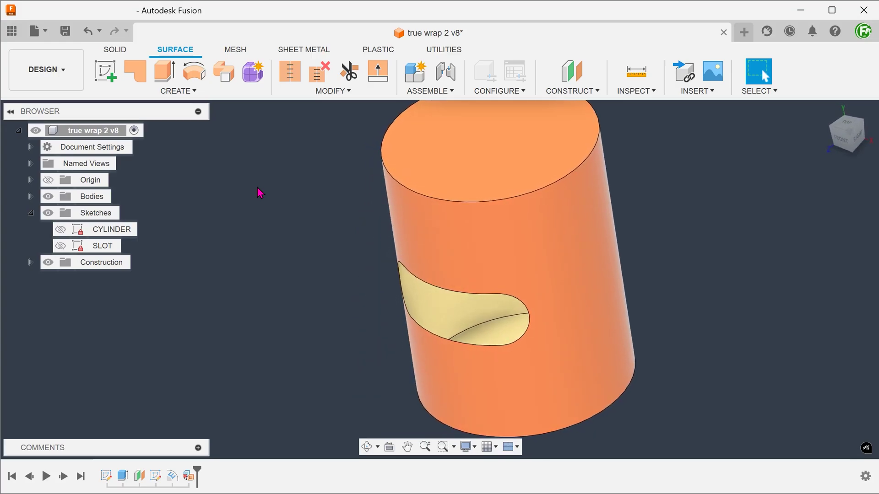
Create a Direction-type ruled surface, 60 mm long, from the slot opening's edge loop
left_click(846, 131)
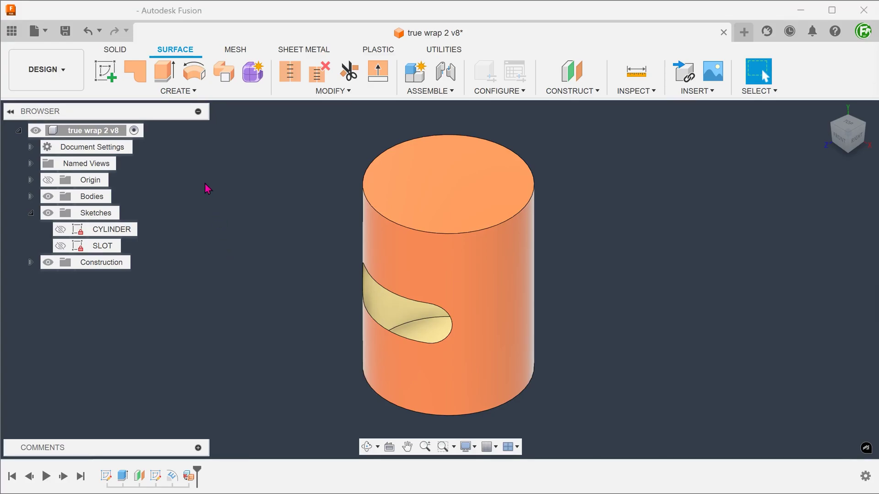
left_click(169, 91)
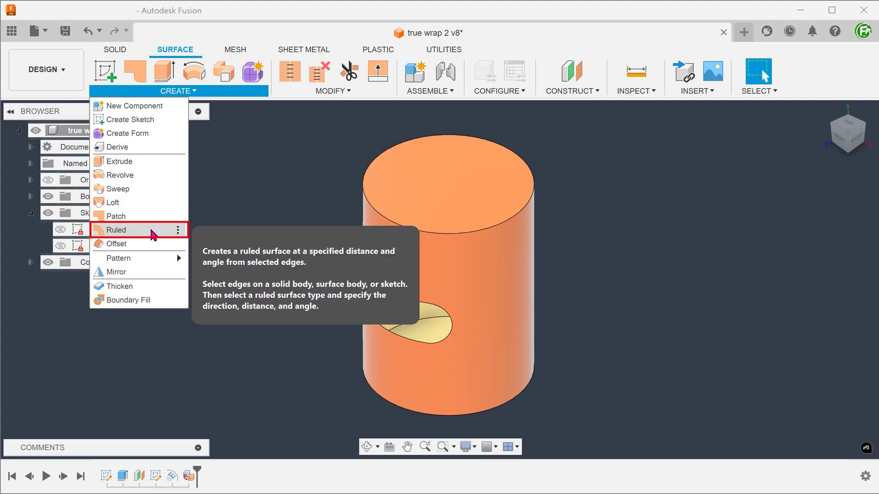
left_click(152, 234)
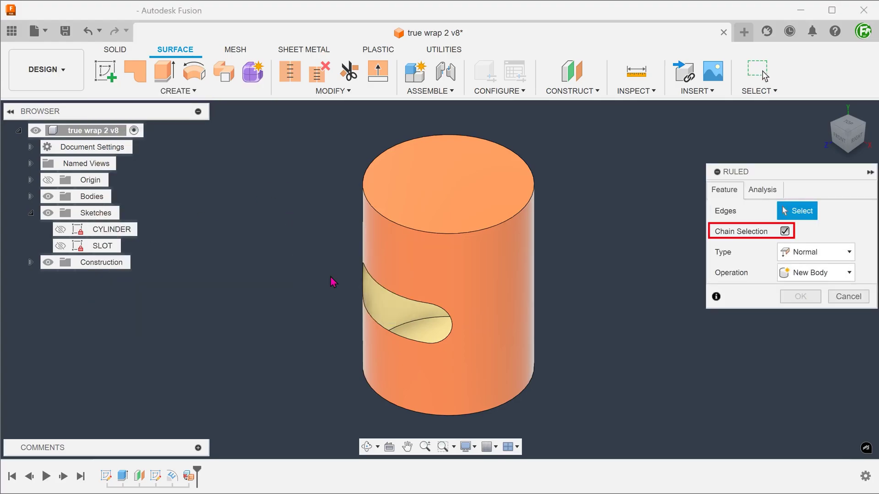
left_click(392, 294)
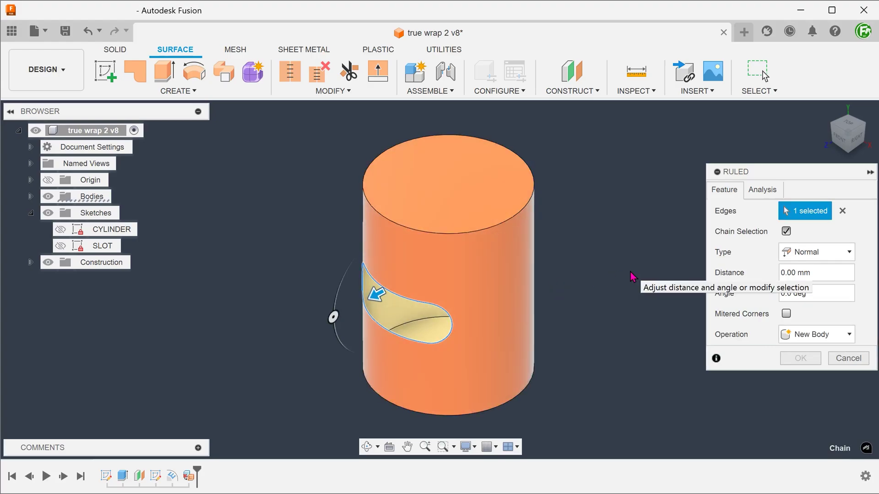
left_click(817, 252)
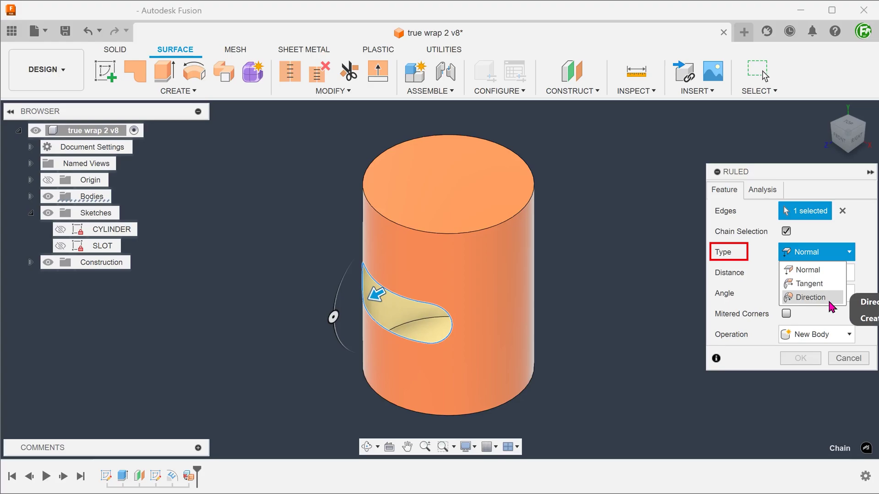
left_click(814, 297)
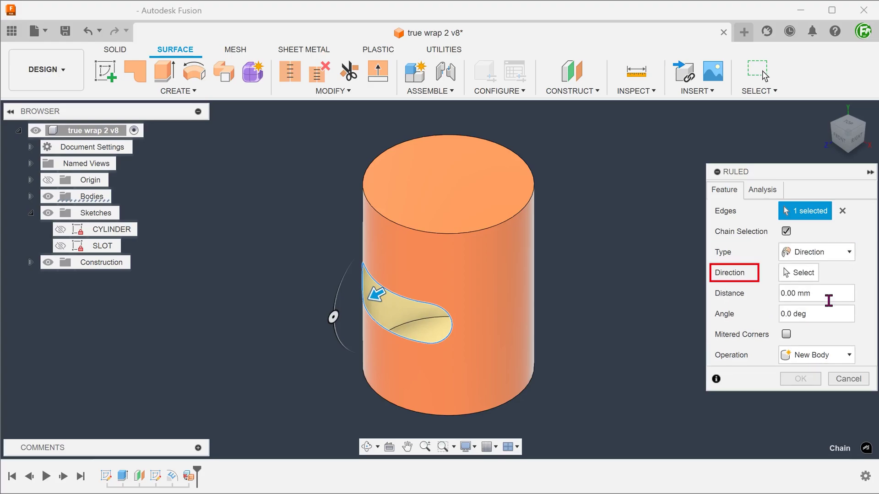
left_click(806, 273)
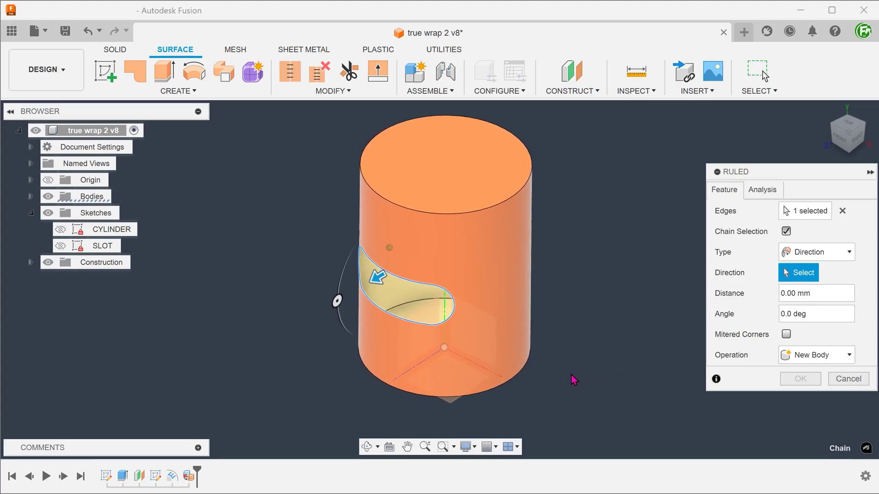
middle_click_drag(577, 373, 438, 354, "shift")
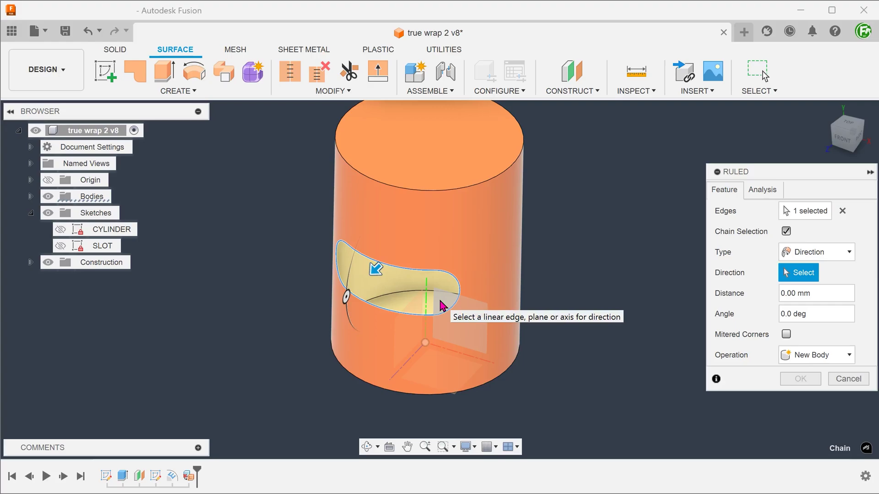
left_click(443, 306)
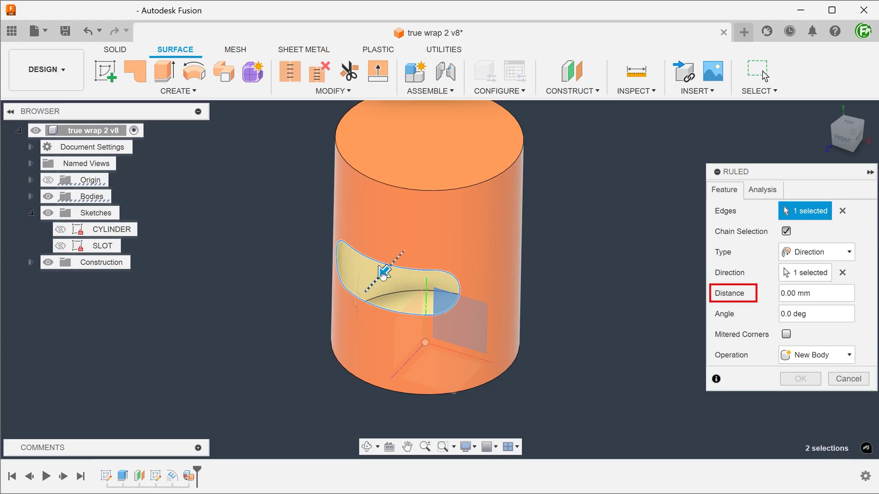
left_click_drag(386, 273, 320, 347)
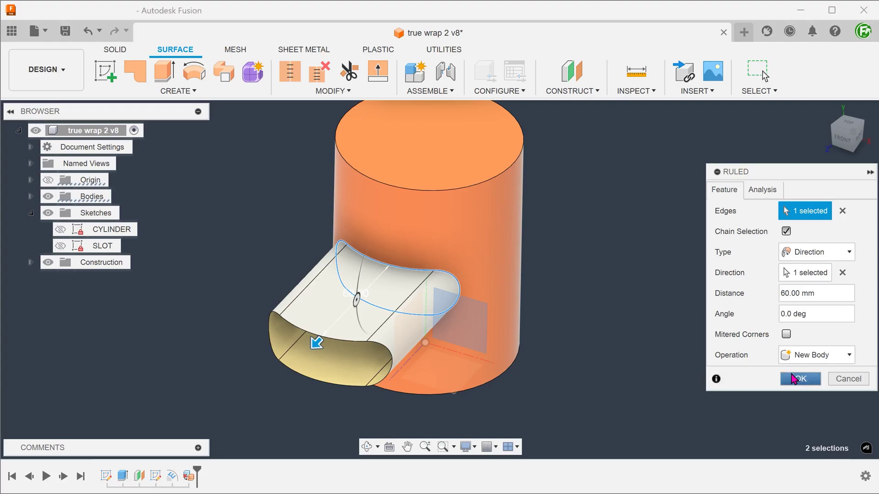
key("Return")
middle_click_drag(620, 320, 625, 330, "shift")
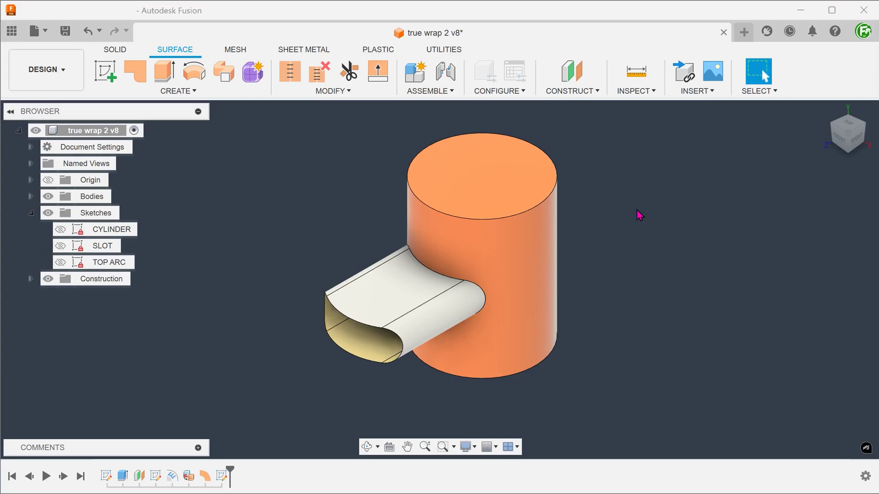
Show the TOP ARC sketch, select its 38.5 mm radius arc, and view from the top
left_click(61, 262)
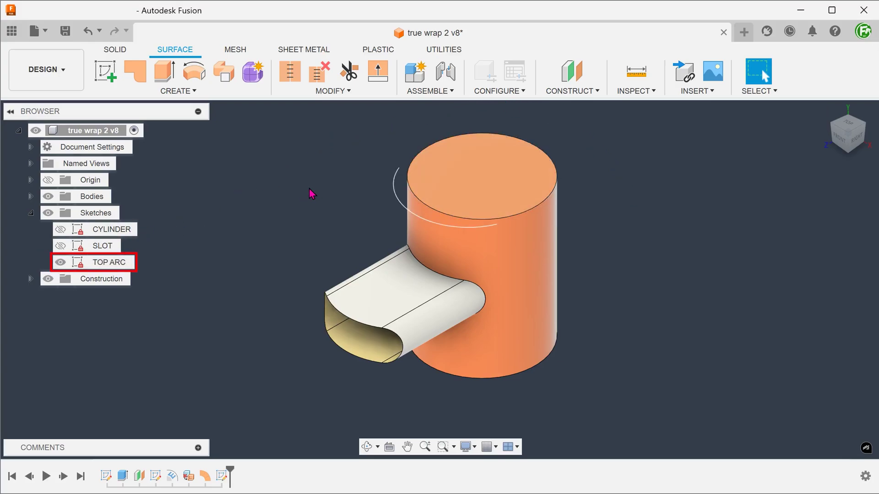
middle_click_drag(309, 194, 356, 167, "shift")
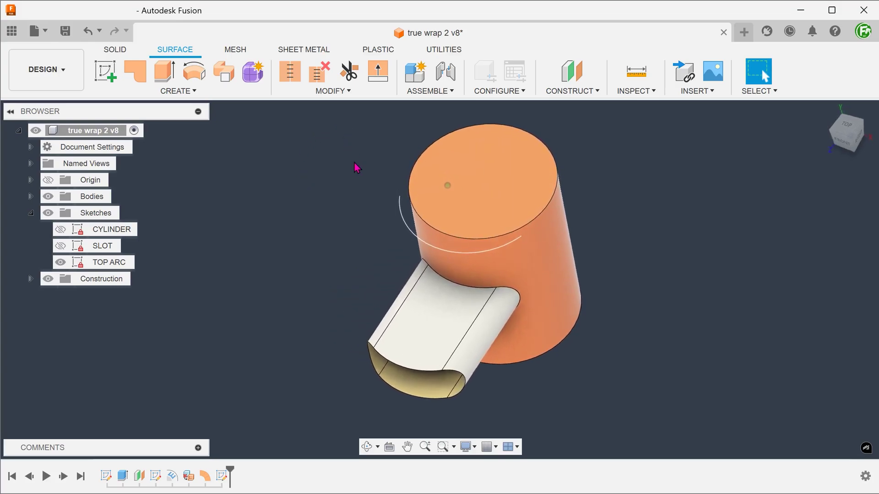
left_click(409, 227)
middle_click_drag(384, 138, 643, 132, "shift")
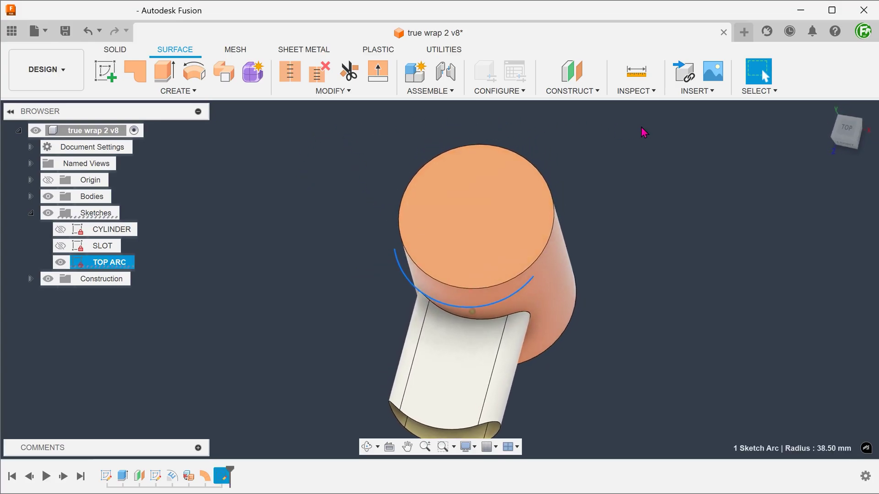
left_click(847, 128)
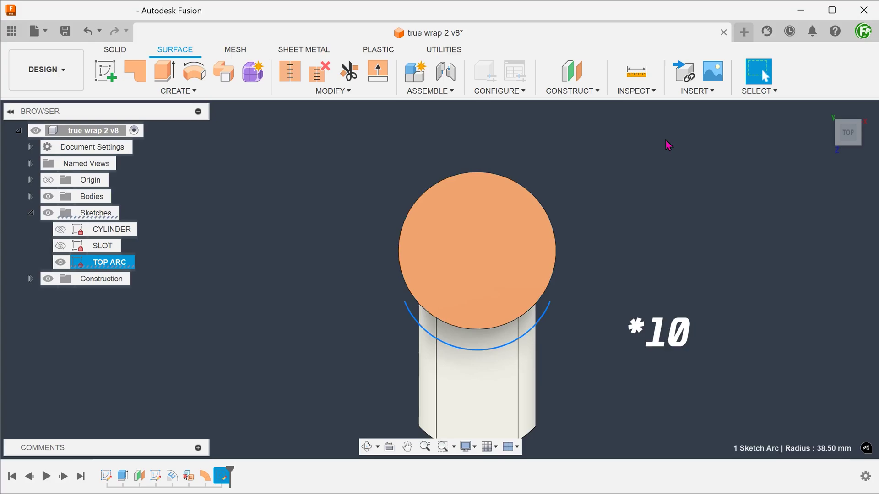
Extrude the TOP ARC arc as a surface sheet 100 mm downward
left_click(186, 91)
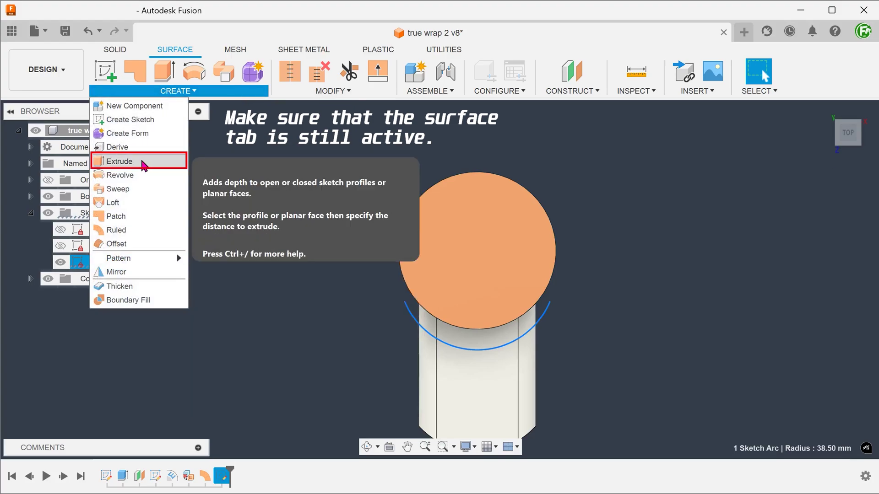
left_click(144, 166)
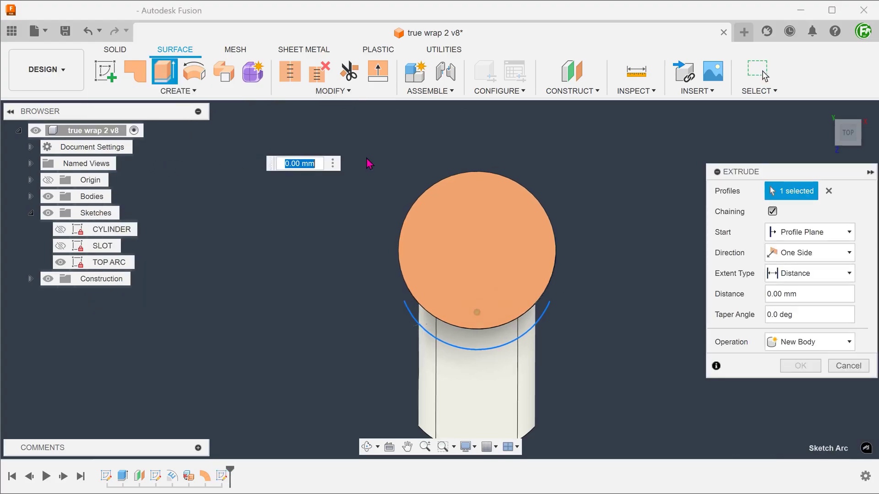
mouse_move(369, 163)
middle_mouse_down("shift")
mouse_move(260, 272)
mouse_move(269, 242)
middle_mouse_up("shift")
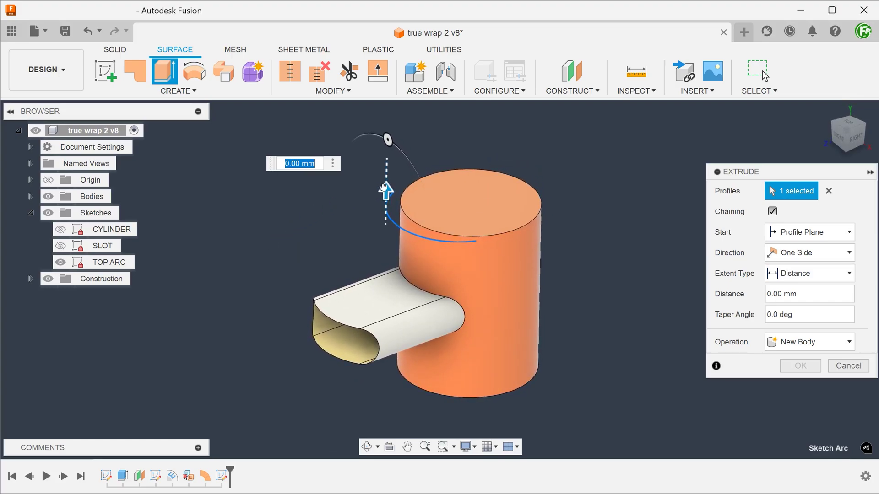
left_click_drag(386, 191, 383, 391)
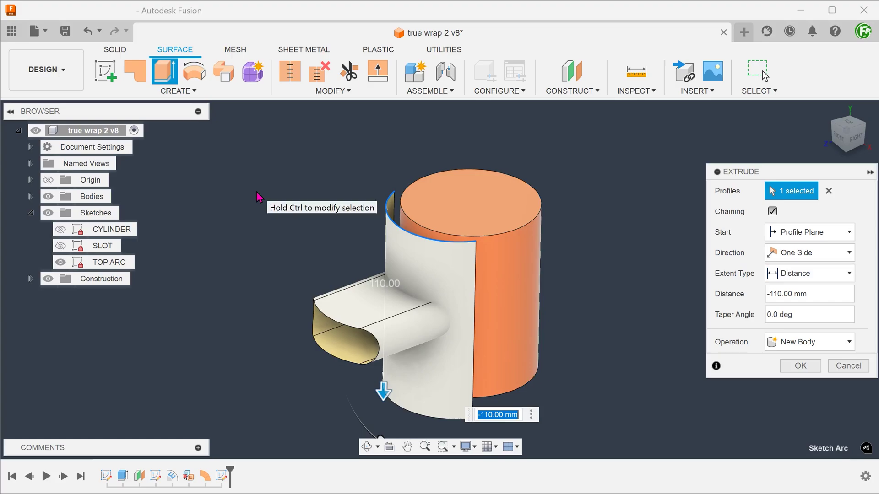
type("-100")
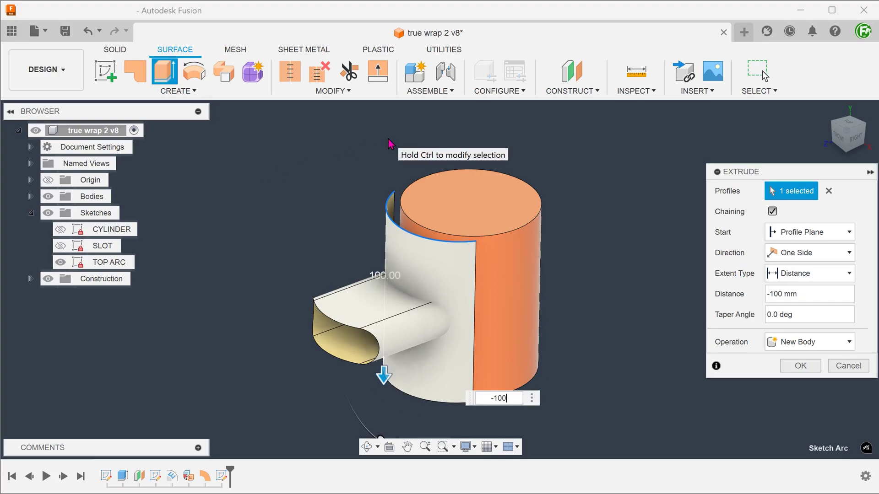
left_click(800, 366)
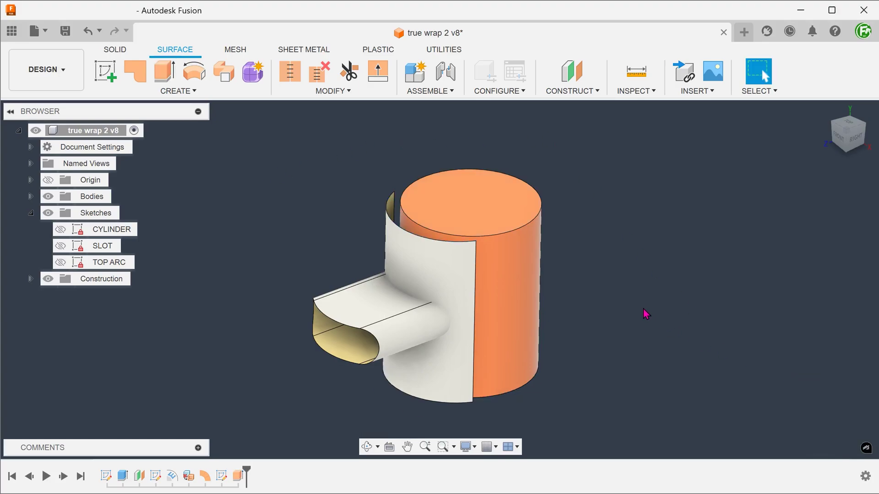
mouse_move(646, 314)
middle_mouse_down("shift")
mouse_move(662, 310)
mouse_move(623, 142)
middle_mouse_up("shift")
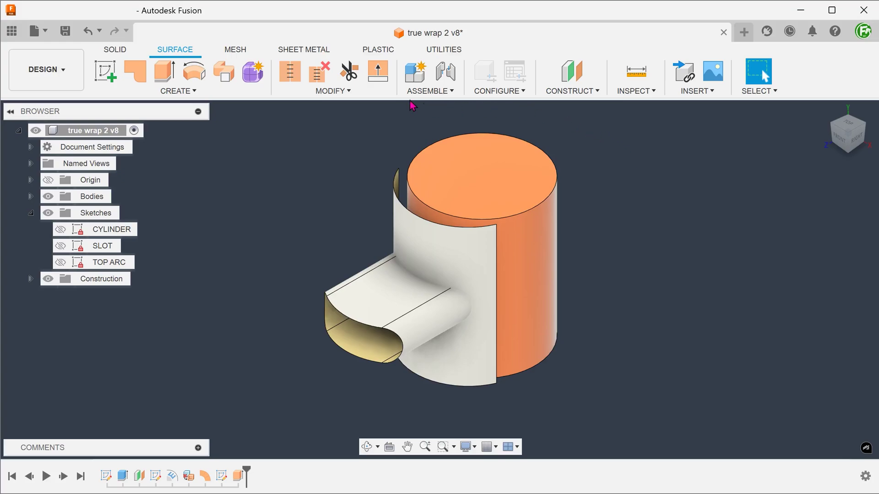
Trim off the protruding slot tube, using the curved arc sheet as the cutting tool
left_click(332, 91)
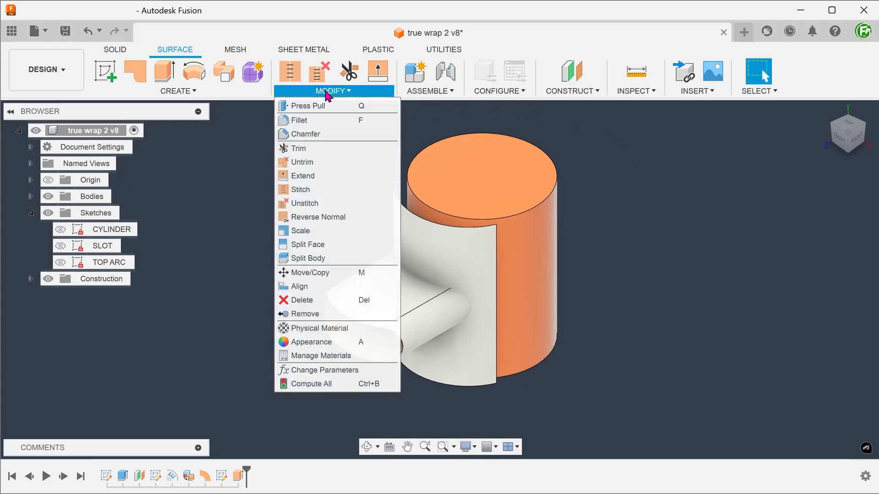
left_click(321, 152)
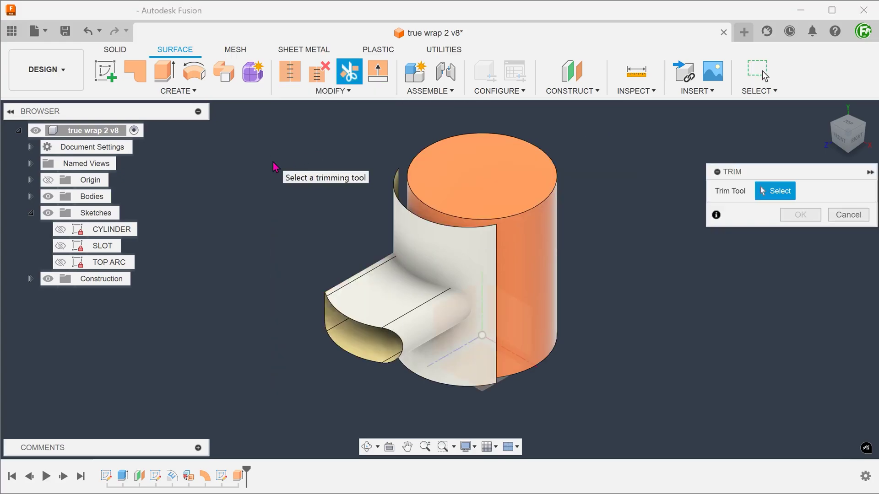
left_click(407, 238)
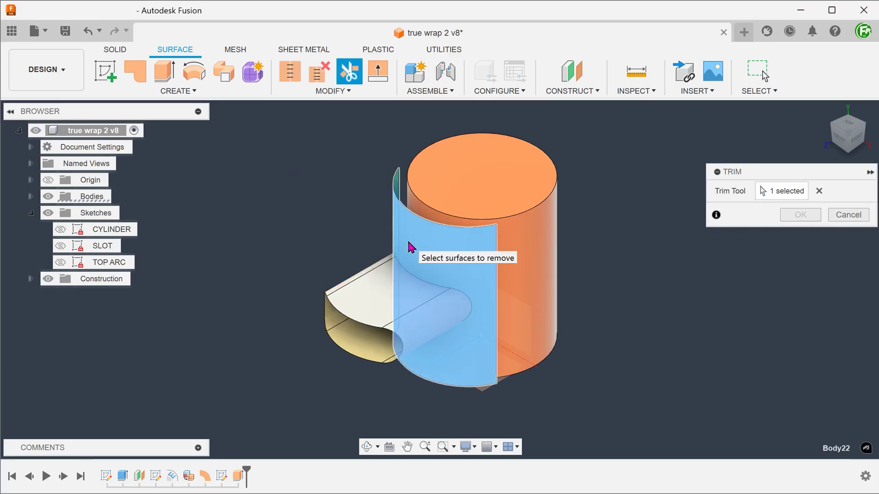
left_click(359, 287)
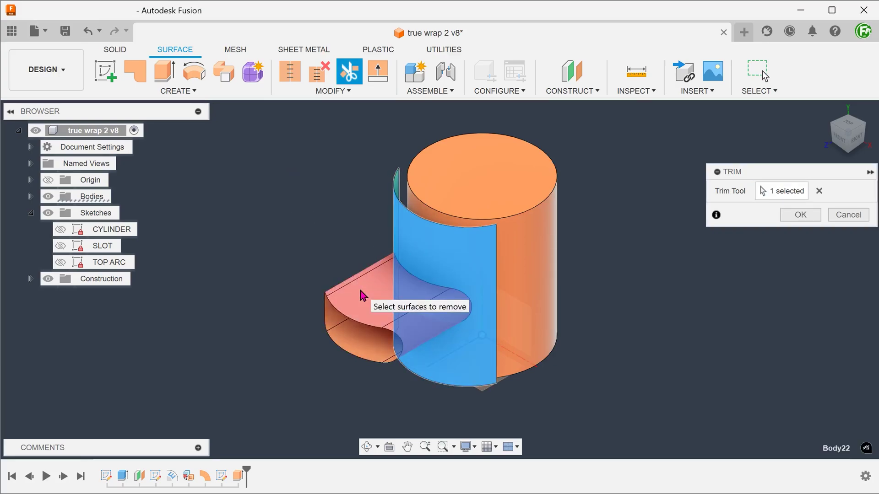
left_click(800, 214)
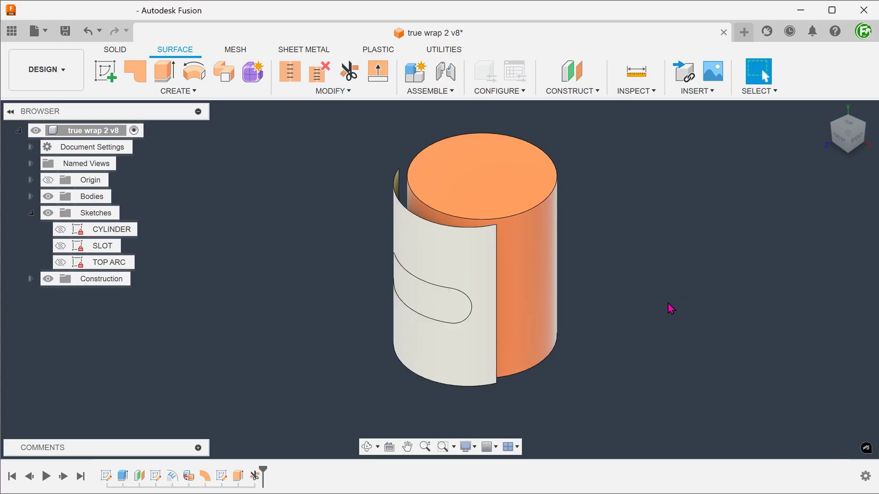
Repeat Trim with the slot surface as tool, removing the outer arc sheet region
right_click(622, 200)
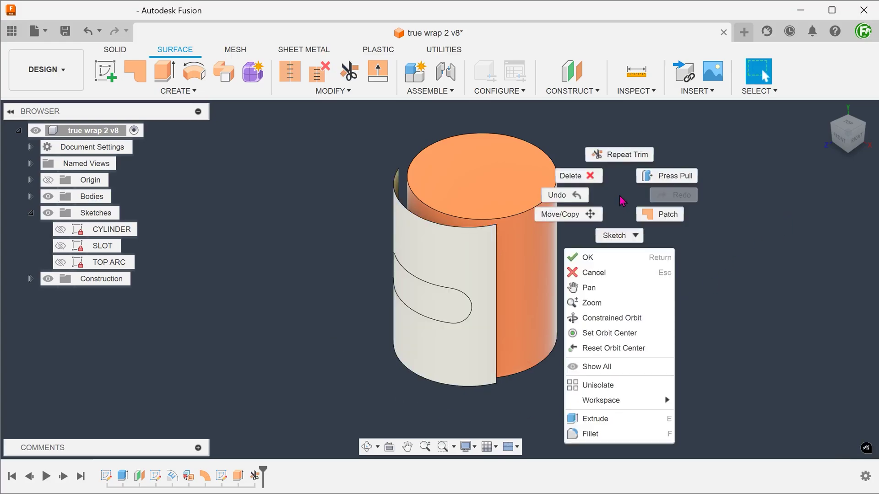
left_click(622, 159)
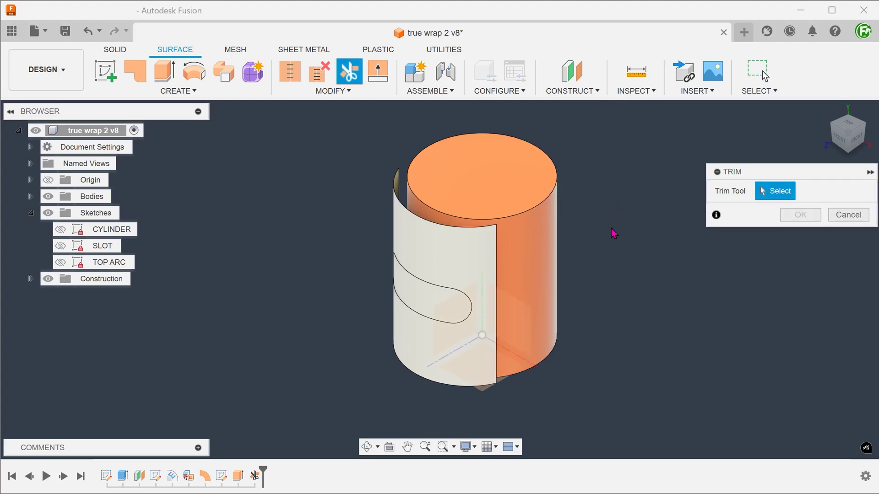
middle_click_drag(605, 264, 289, 257, "shift")
scroll(284, 207, "up", 4)
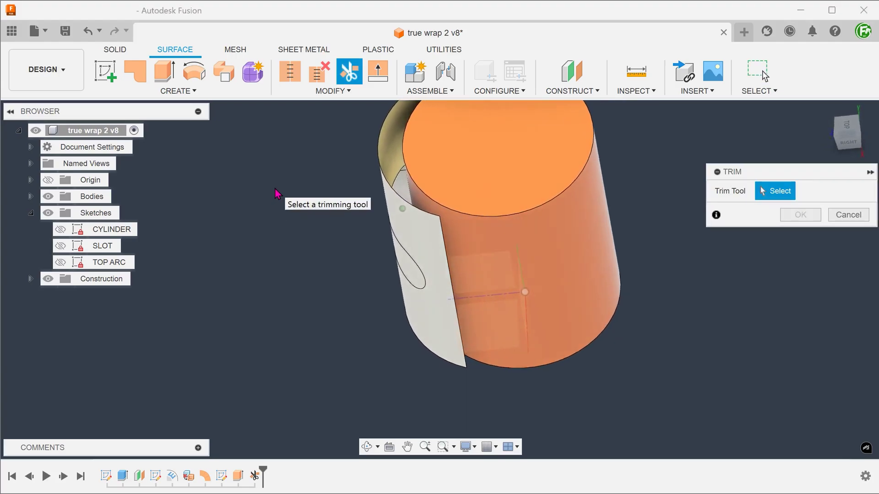
middle_click_drag(299, 227, 291, 257, "shift")
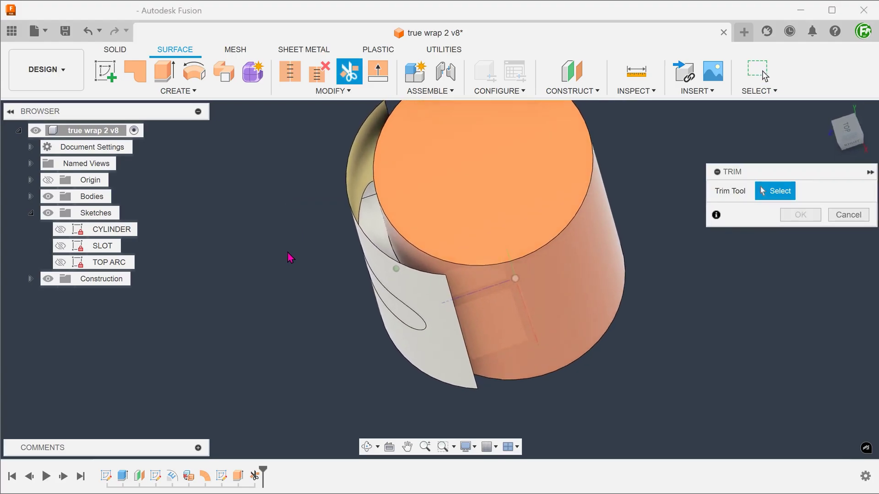
left_click(365, 221)
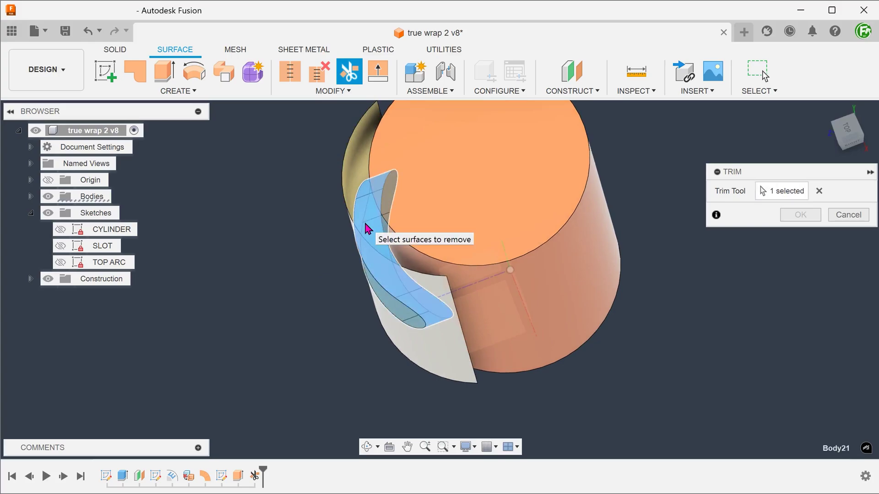
mouse_move(243, 240)
middle_mouse_down("shift")
mouse_move(234, 267)
mouse_move(250, 283)
middle_mouse_up("shift")
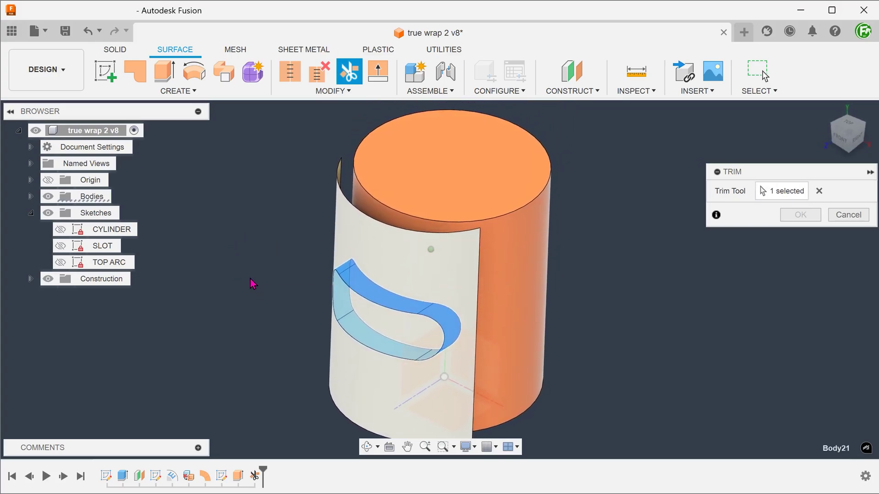
left_click(364, 246)
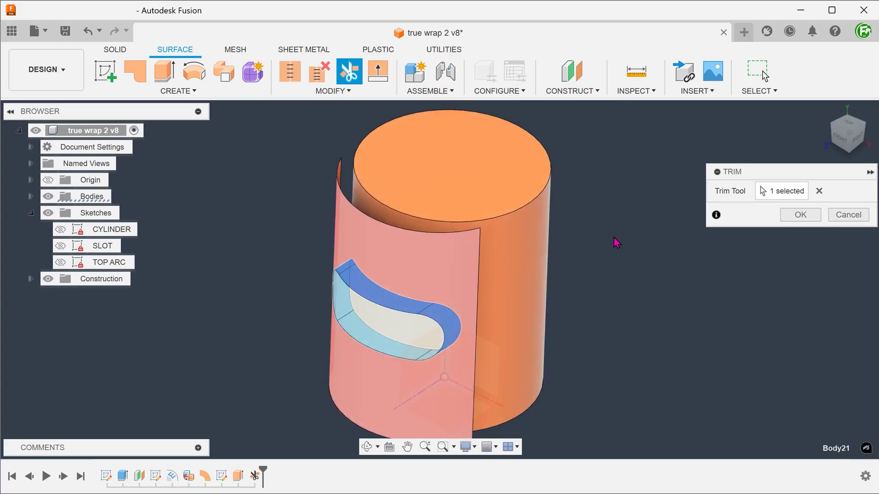
left_click(797, 214)
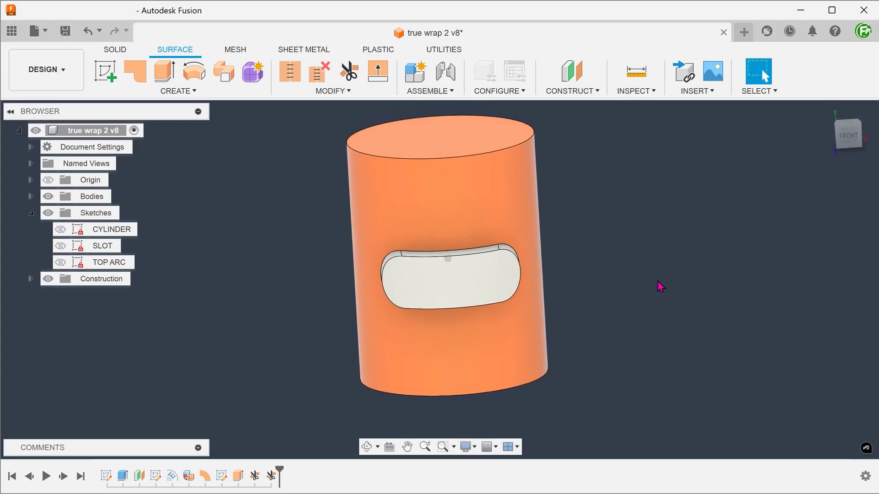
left_click(844, 123)
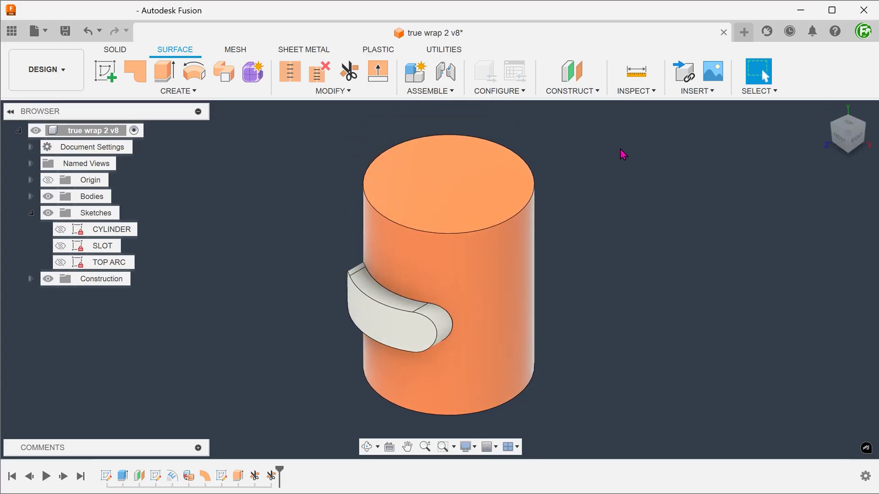
Boundary fill the enclosed cell bounded by Body1, Body21 and Body22 into solid Body23
left_click(177, 90)
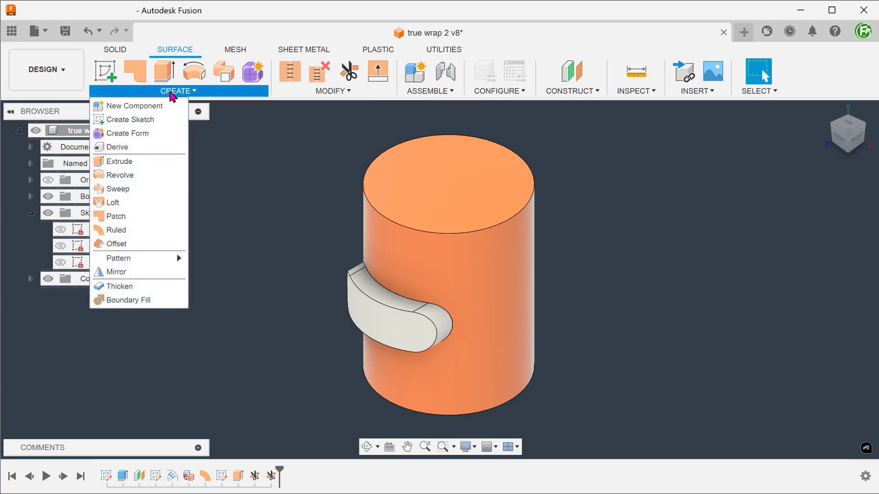
mouse_move(128, 300)
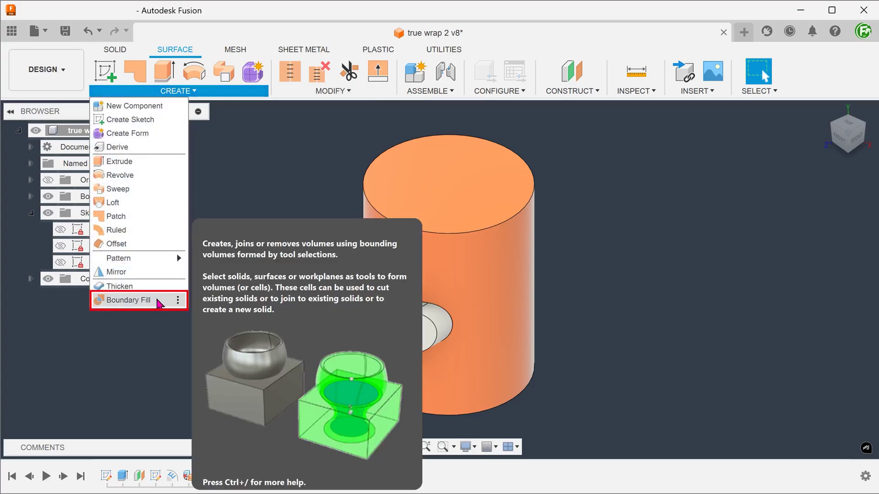
left_click(159, 303)
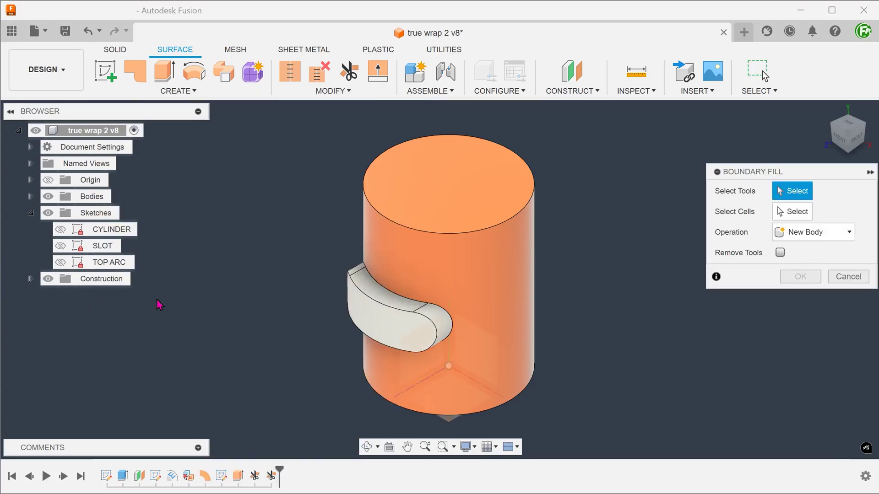
left_click(30, 197)
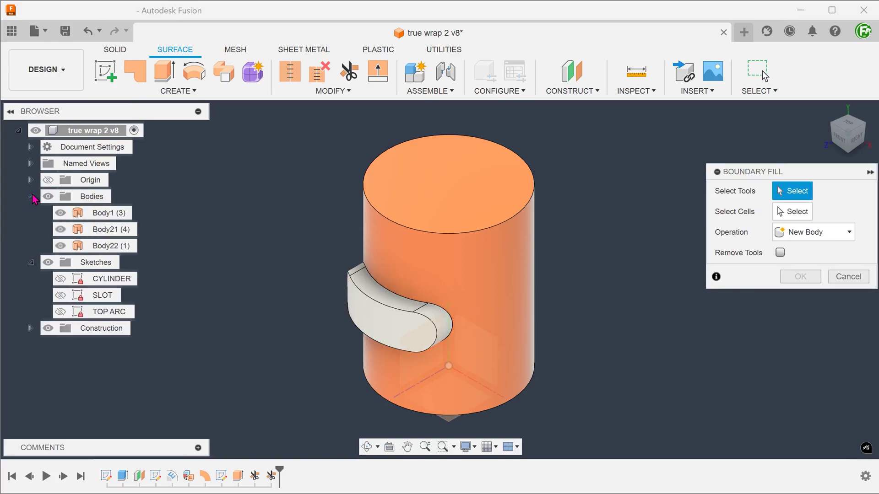
left_click(104, 213)
left_click(105, 230)
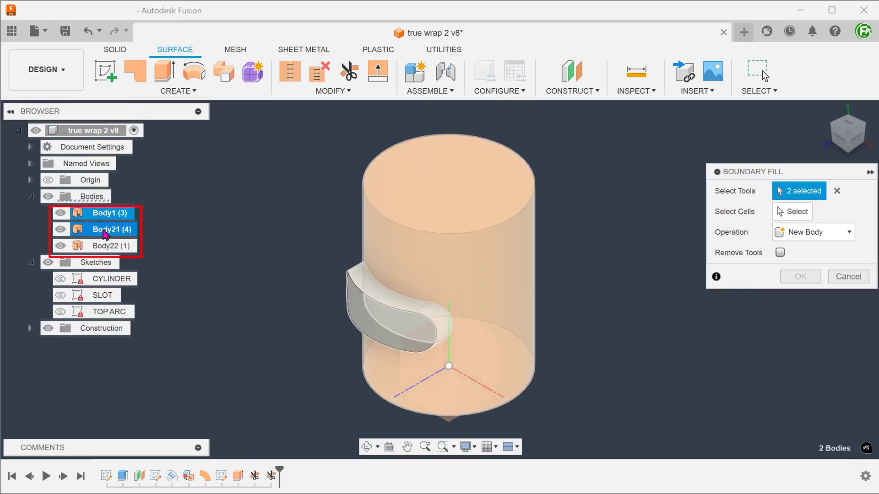
left_click(107, 246)
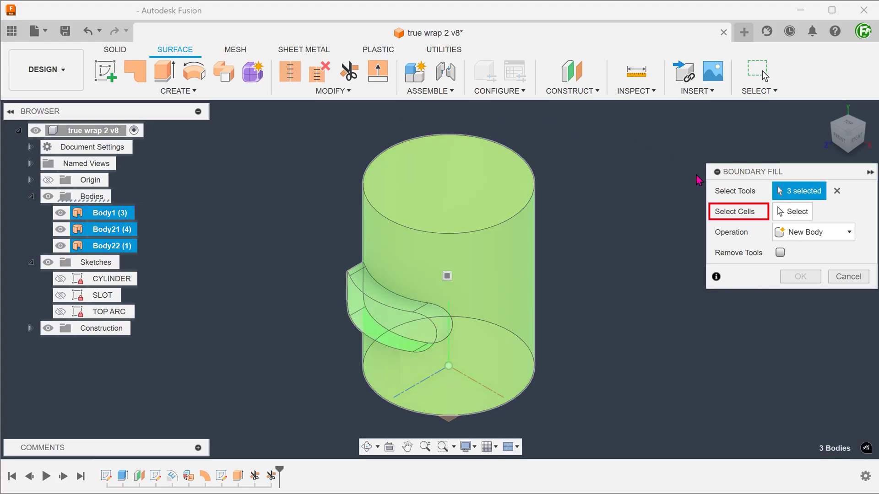
left_click(797, 216)
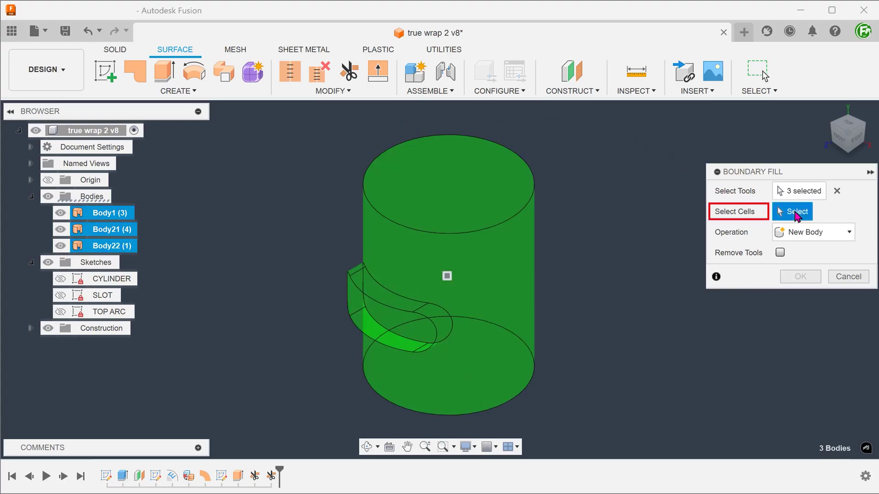
left_click(448, 279)
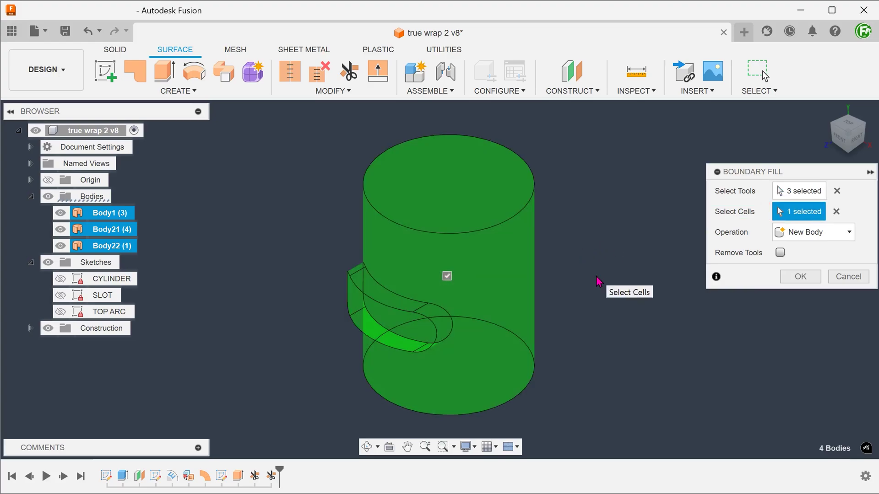
left_click(800, 276)
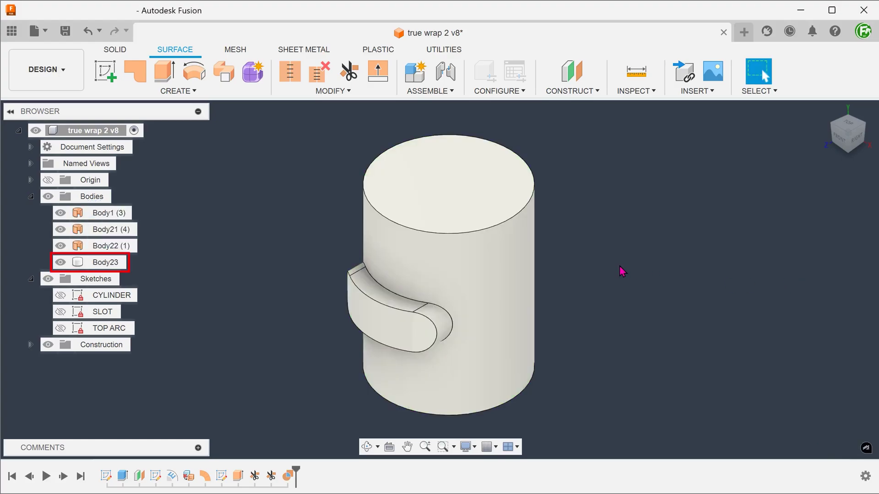
left_click(636, 91)
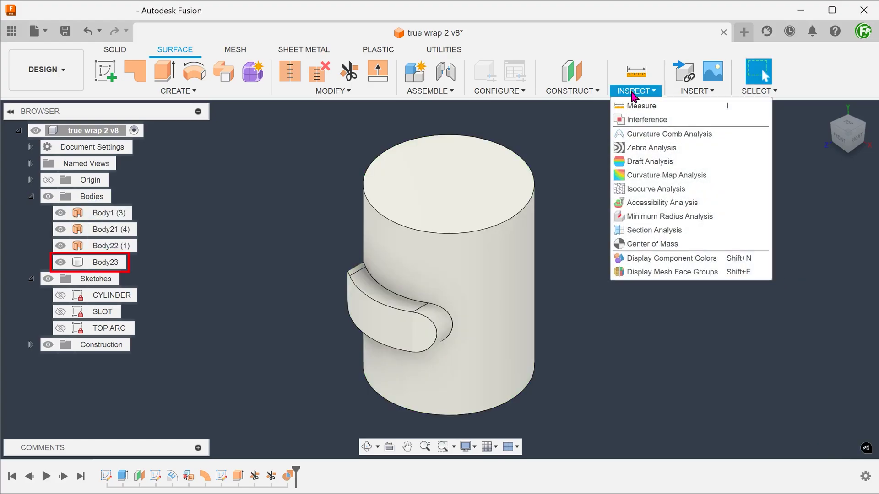
left_click(660, 231)
left_click(473, 342)
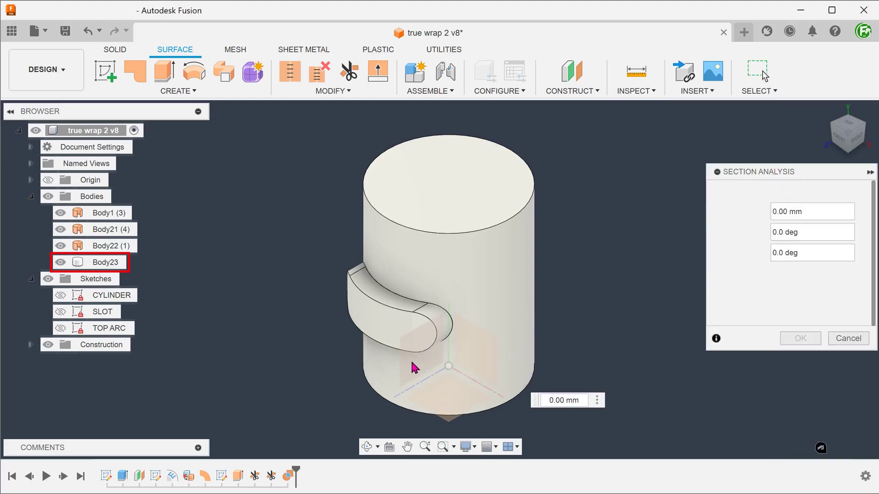
left_click_drag(472, 380, 481, 384)
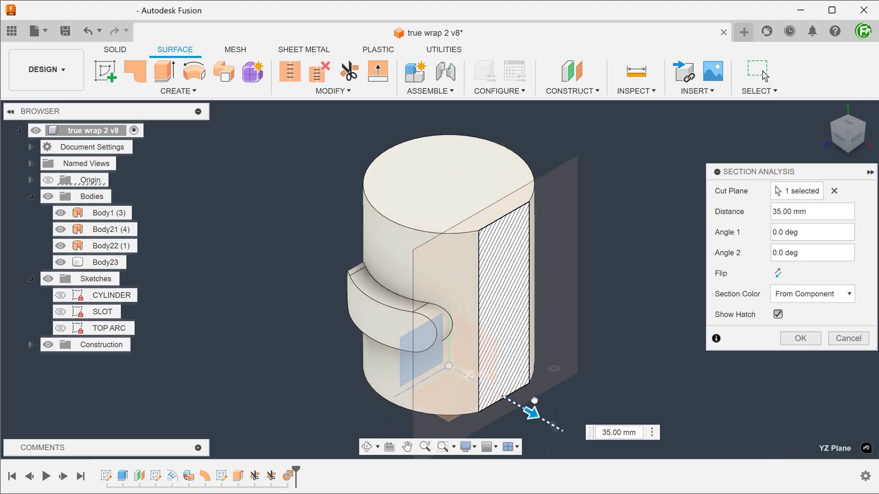
left_click(834, 341)
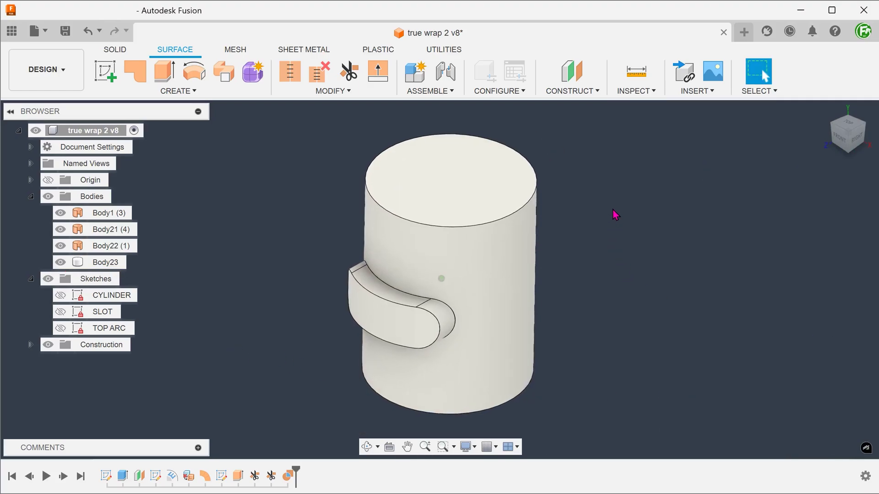
middle_click_drag(613, 209, 641, 208, "shift")
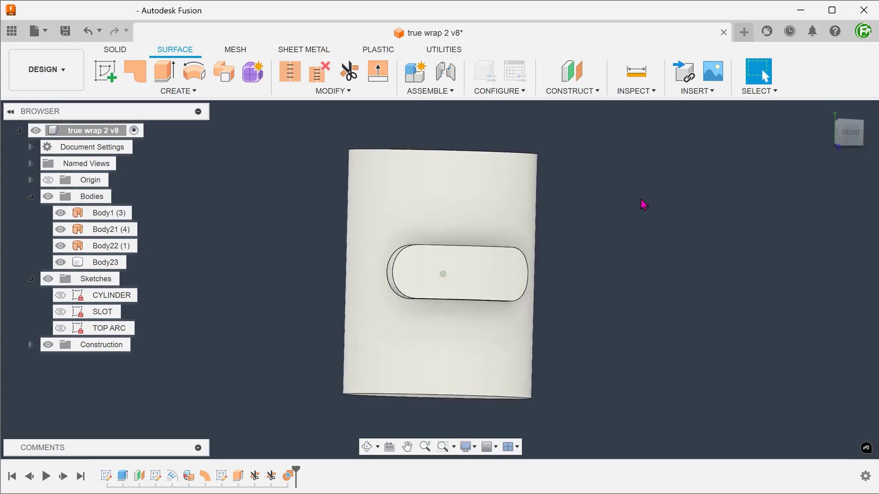